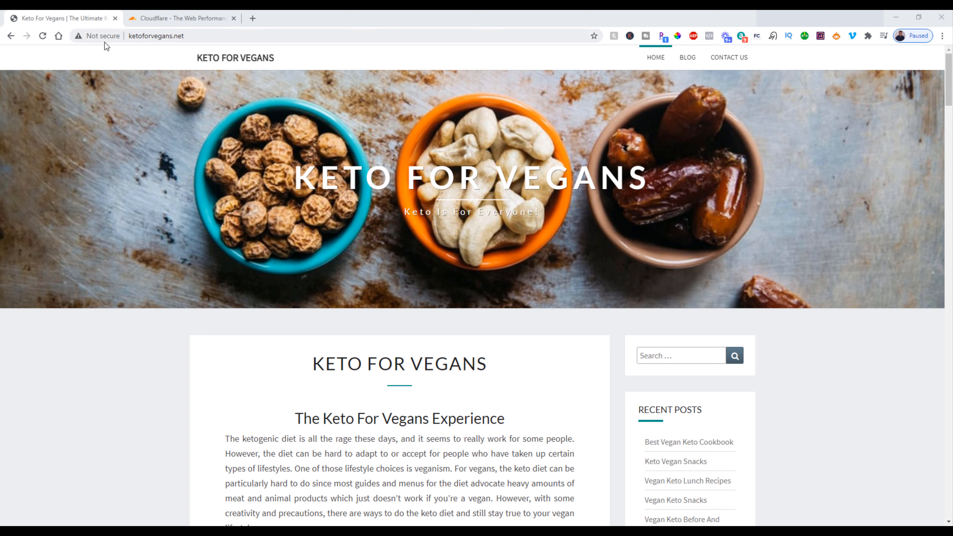
# Step: Check the connection security details of the ketoforvegans.net website
pyautogui.click(95, 40)
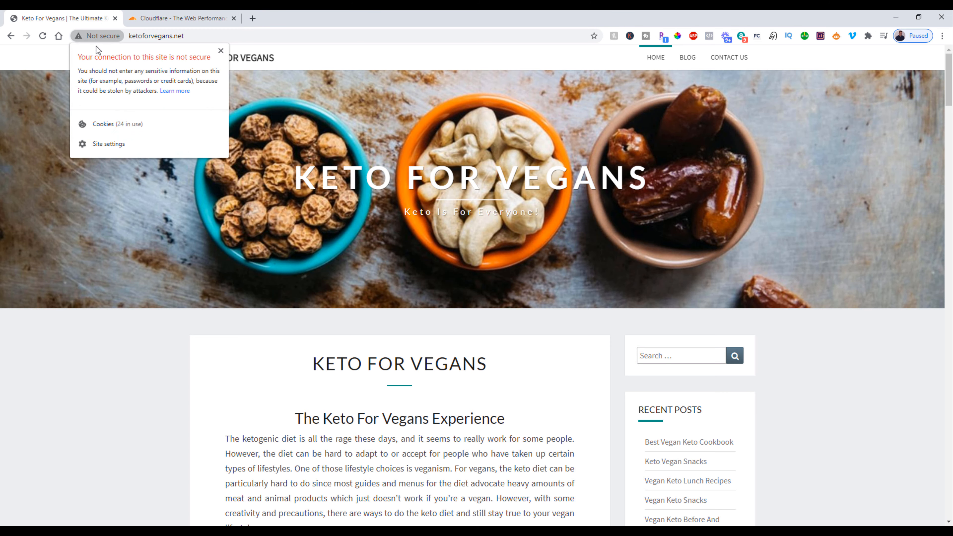
pyautogui.click(269, 118)
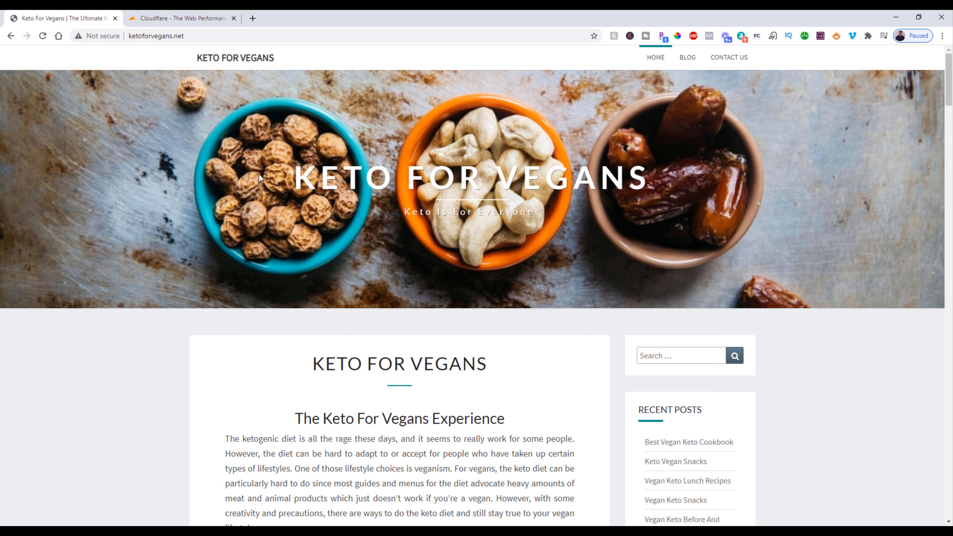
# Step: Copy the ketoforvegans.net site address and paste it as the site to add in Cloudflare
pyautogui.click(180, 20)
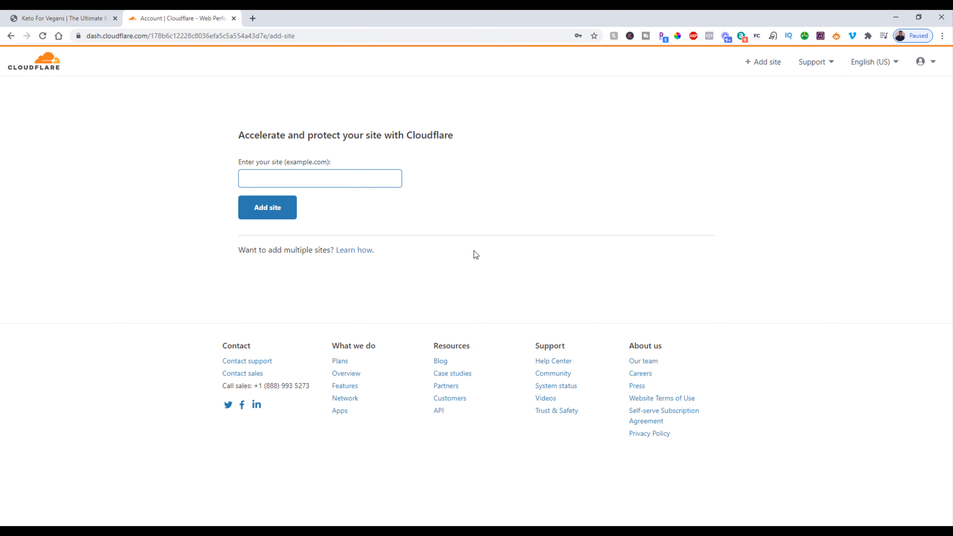
pyautogui.click(44, 18)
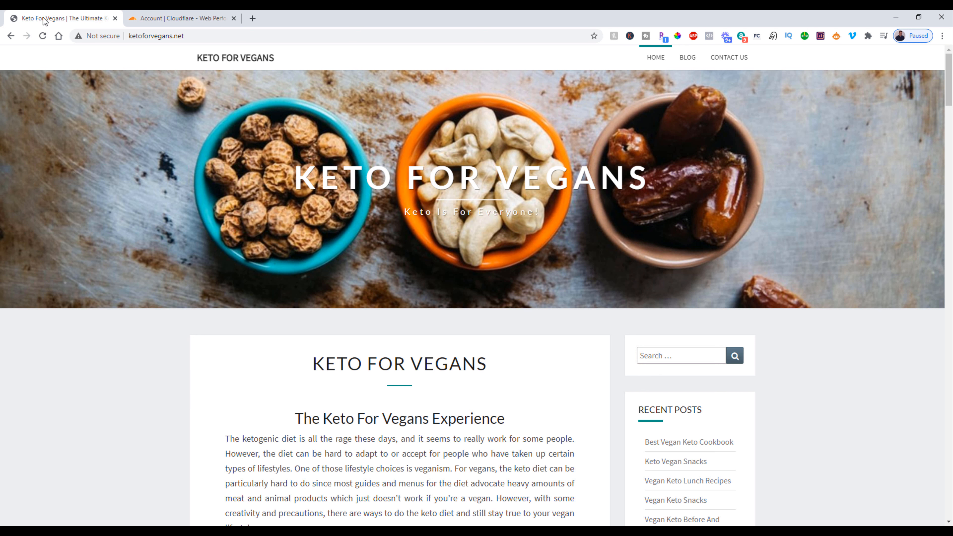
pyautogui.click(141, 37)
pyautogui.rightClick(141, 38)
pyautogui.click(161, 90)
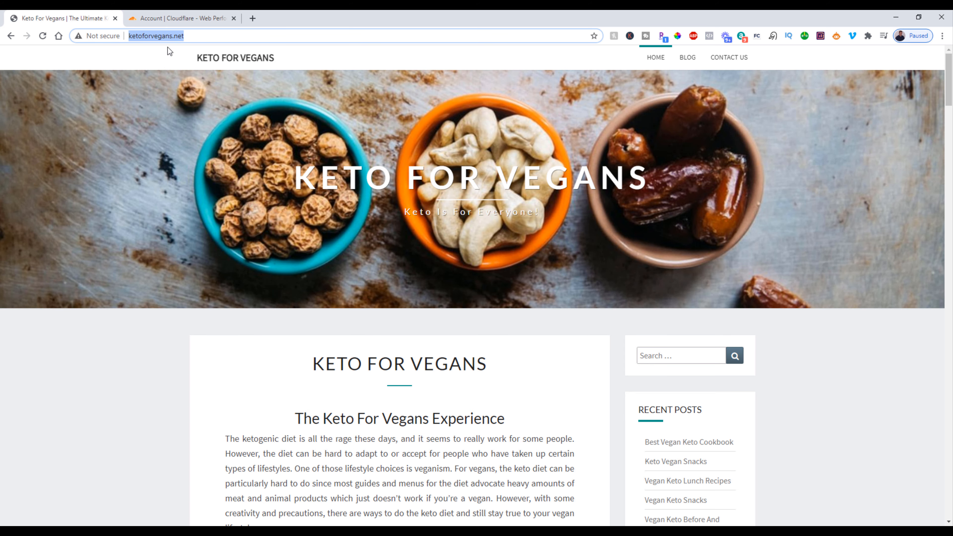
pyautogui.click(168, 21)
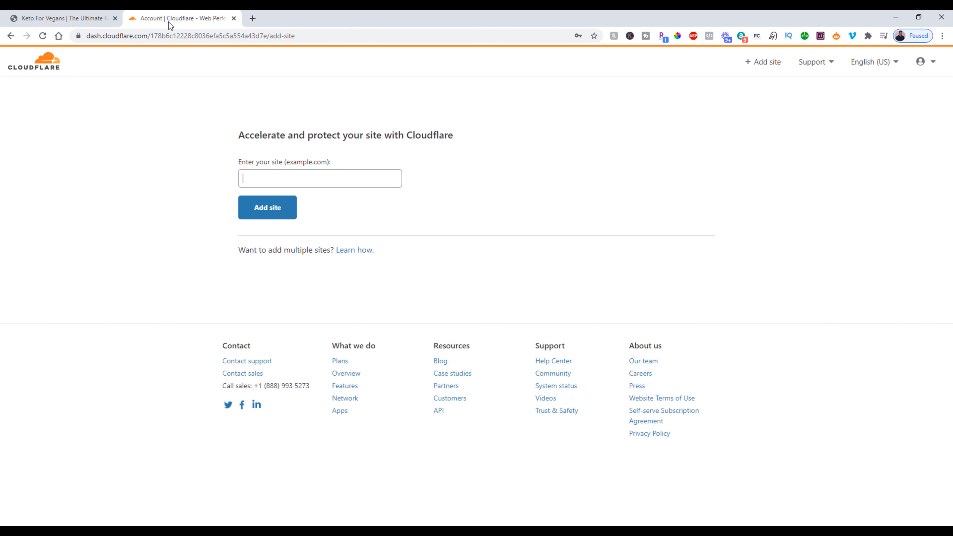
pyautogui.rightClick(280, 180)
pyautogui.click(309, 256)
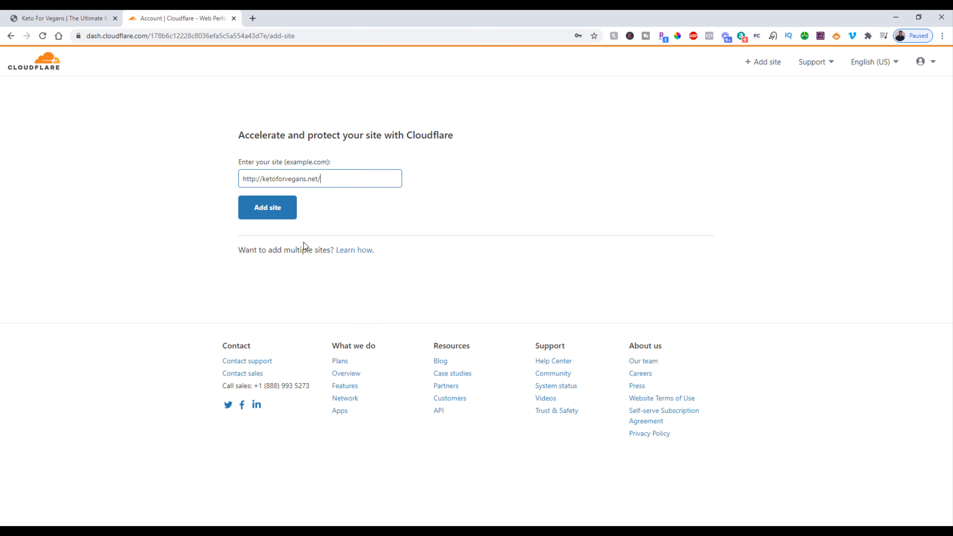
pyautogui.click(280, 216)
pyautogui.click(259, 179)
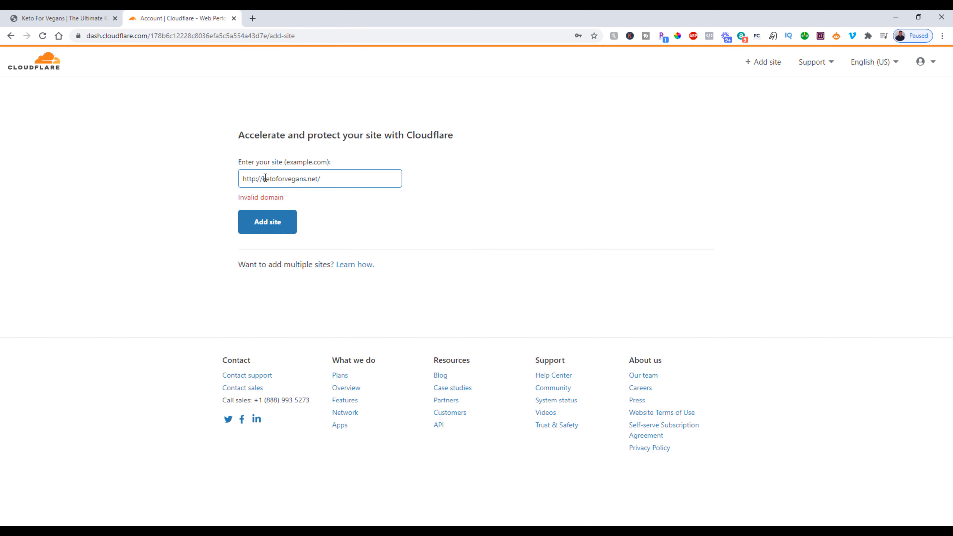
pyautogui.moveTo(265, 178); pyautogui.dragTo(218, 183)
pyautogui.press('BackSpace')
pyautogui.press('BackSpace')
pyautogui.click(268, 230)
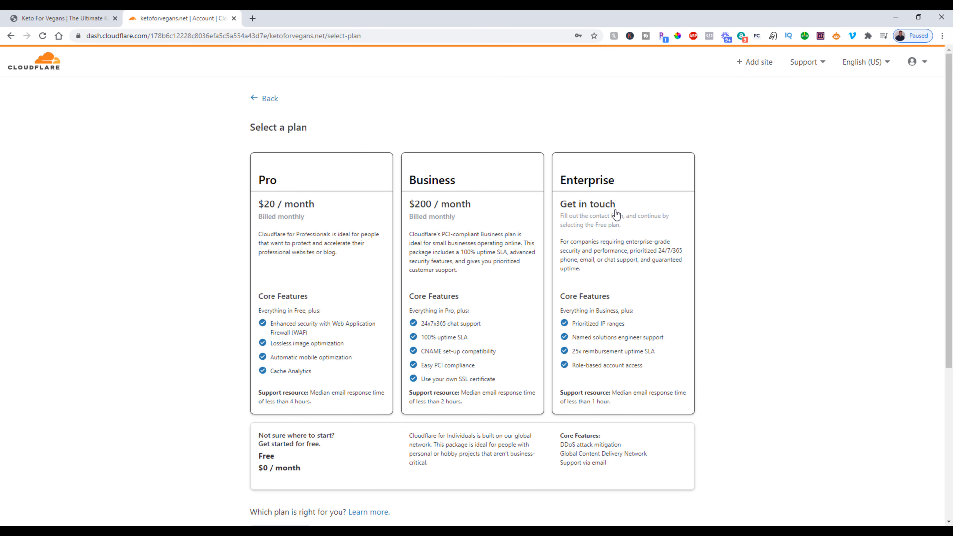
# Step: Select the Free $0 / month plan for the site and continue to the DNS records
pyautogui.scroll(-4, 519, 259)
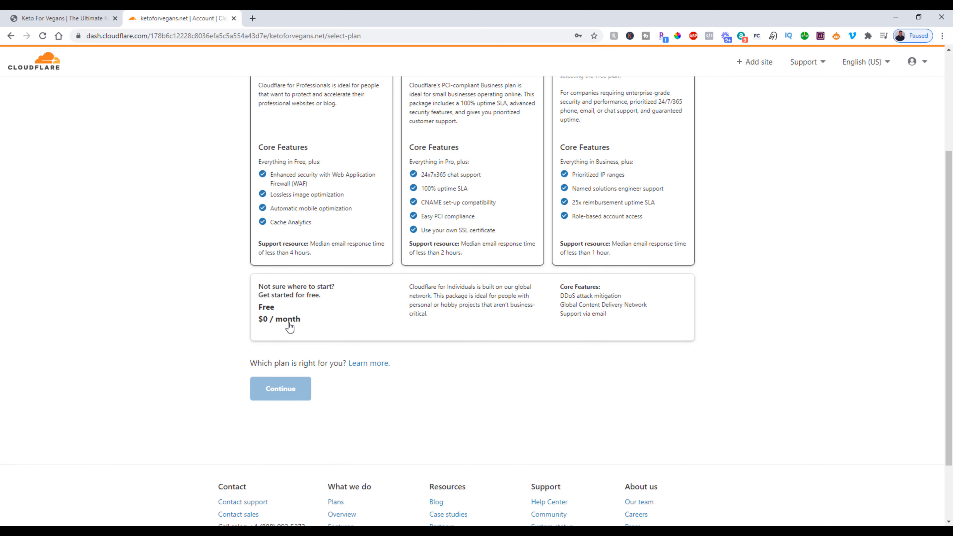
pyautogui.click(296, 301)
pyautogui.click(283, 394)
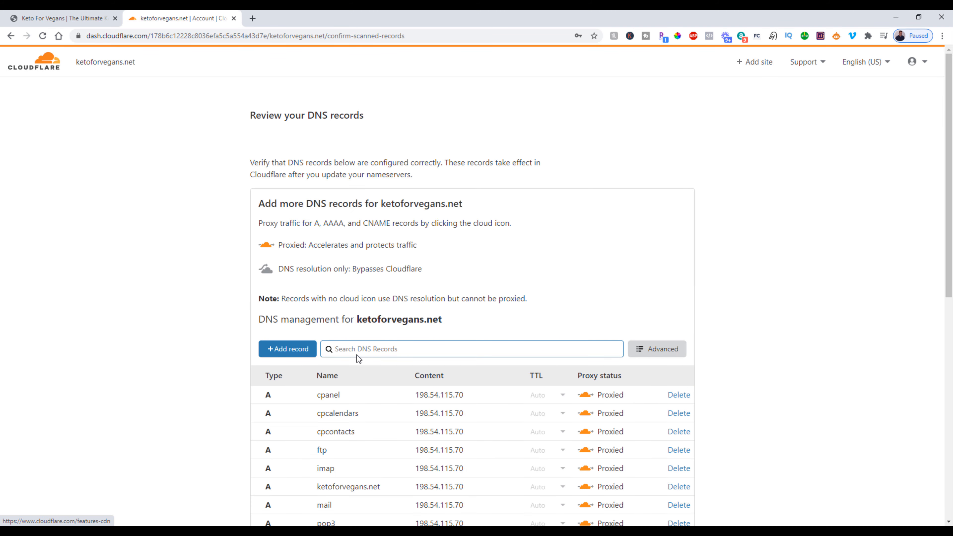
# Step: Review the scanned DNS records for ketoforvegans.net and accept them to continue to the nameserver instructions
pyautogui.scroll(-9, 398, 268)
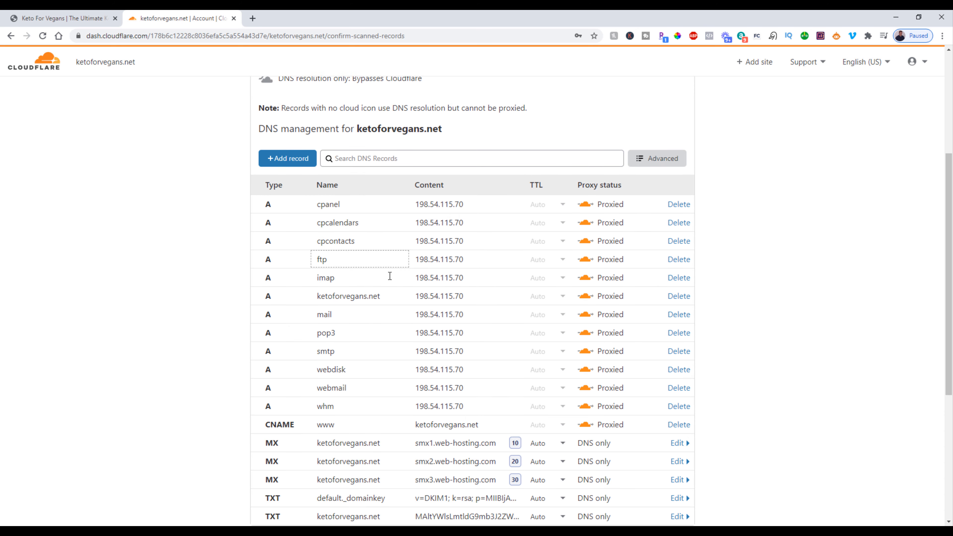
pyautogui.scroll(-3, 390, 276)
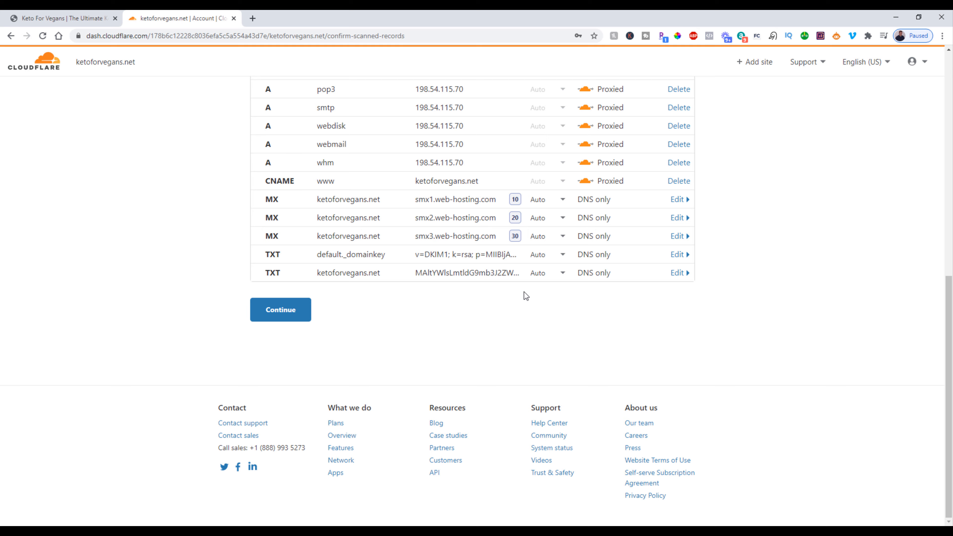
pyautogui.scroll(5, 525, 294)
pyautogui.scroll(-3, 539, 252)
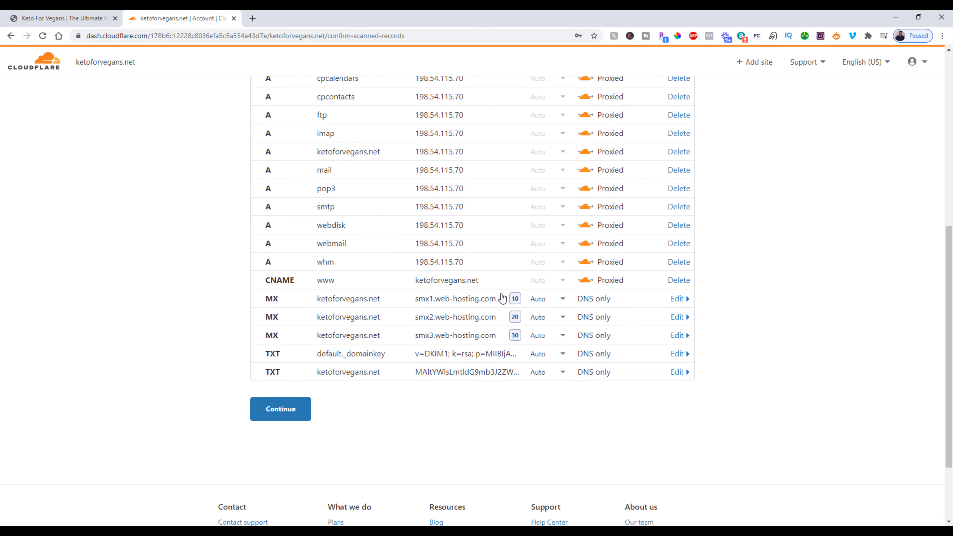
pyautogui.click(291, 415)
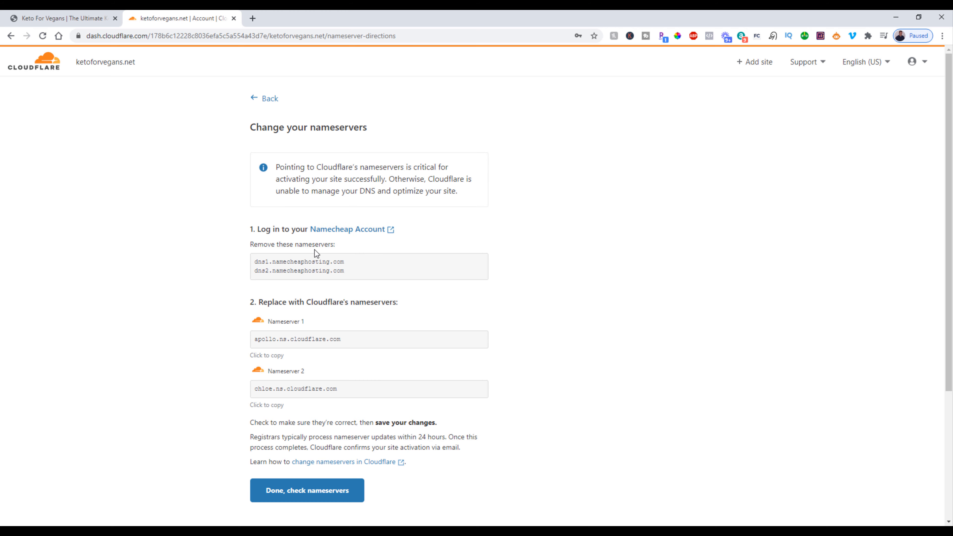
# Step: In Namecheap, open the management page for ketoforvegans.net and switch its nameservers to Custom DNS
pyautogui.click(84, 12)
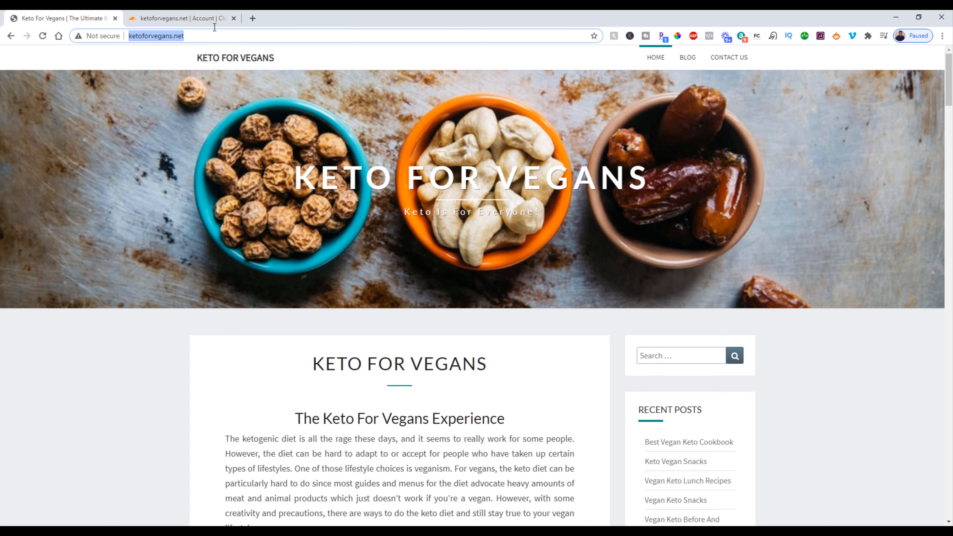
pyautogui.click(212, 18)
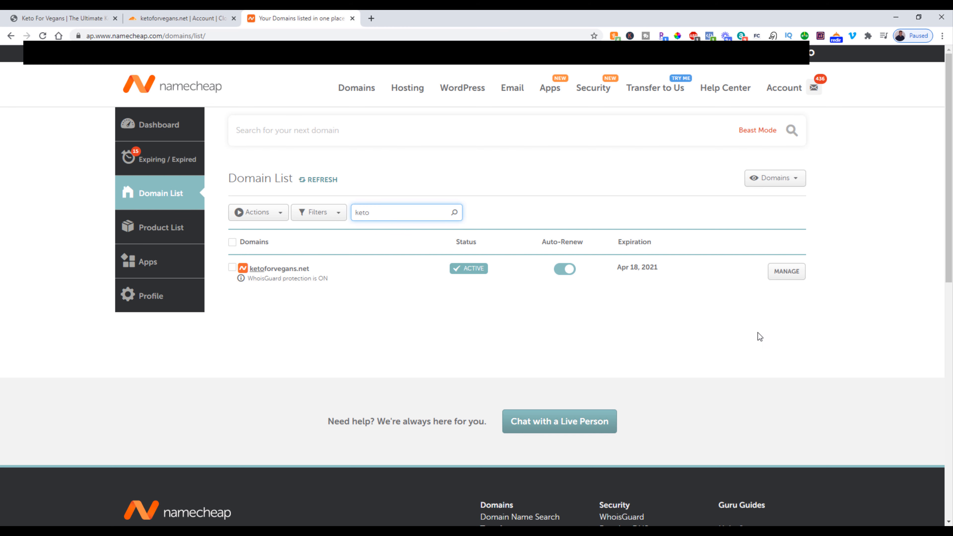
pyautogui.click(778, 277)
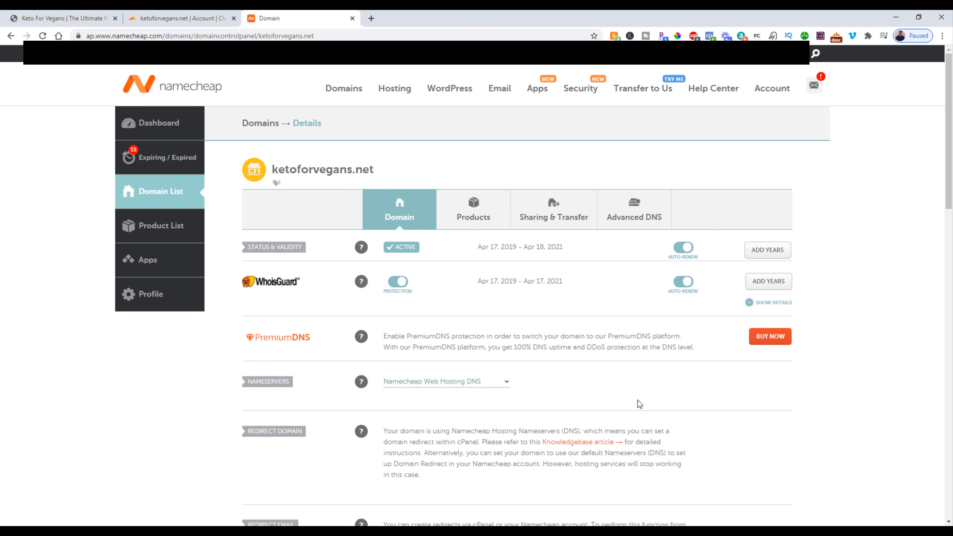
pyautogui.scroll(-2, 543, 346)
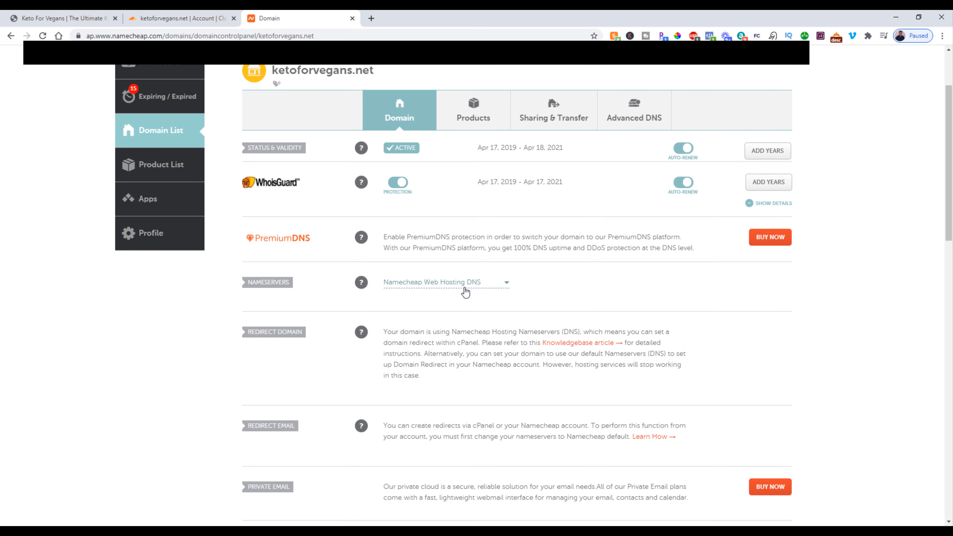
pyautogui.click(415, 284)
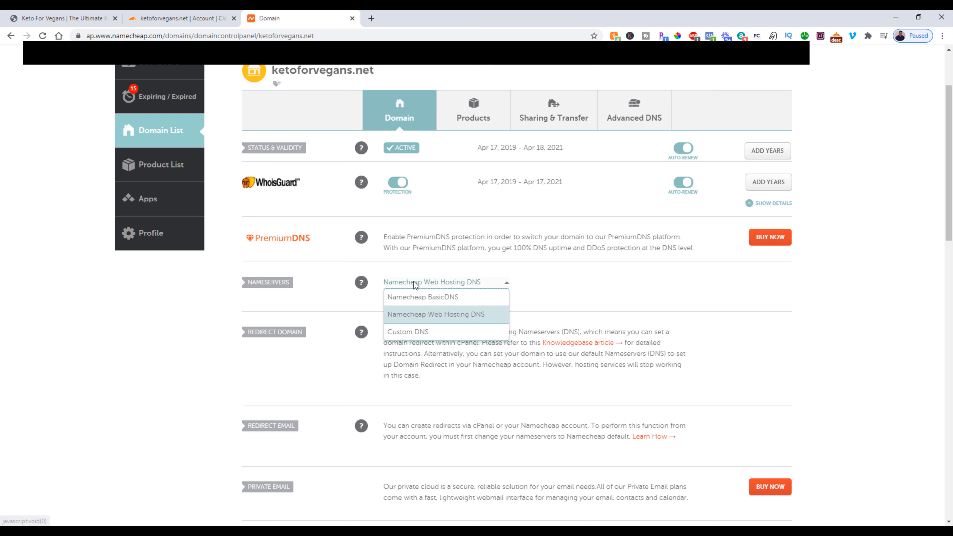
pyautogui.click(403, 337)
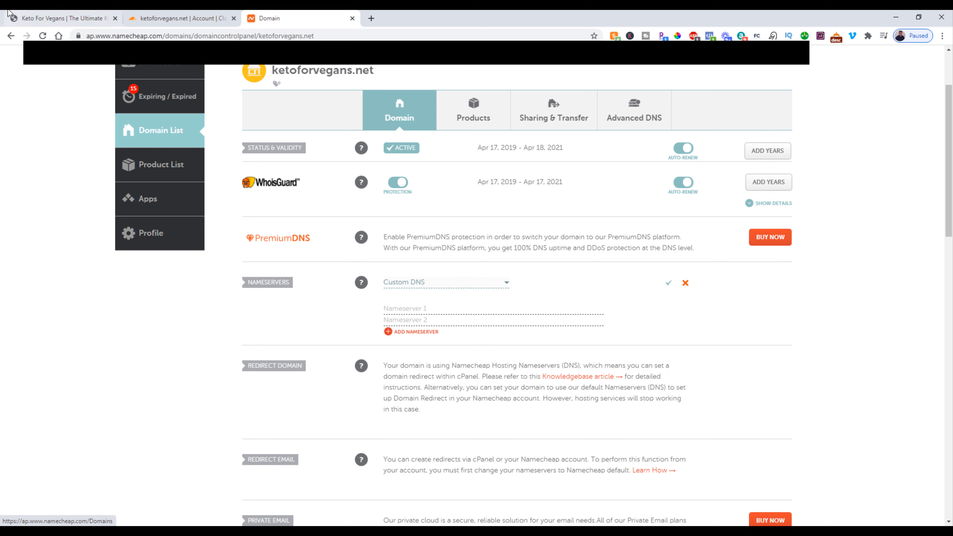
# Step: Copy apollo.ns.cloudflare.com from Cloudflare's instructions and paste it as Nameserver 1 in Namecheap
pyautogui.click(152, 19)
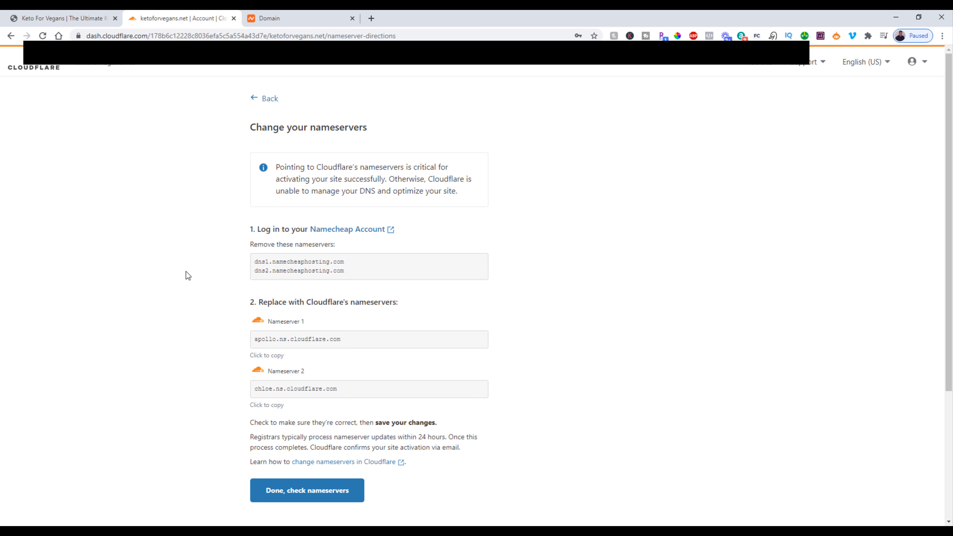
pyautogui.click(317, 339)
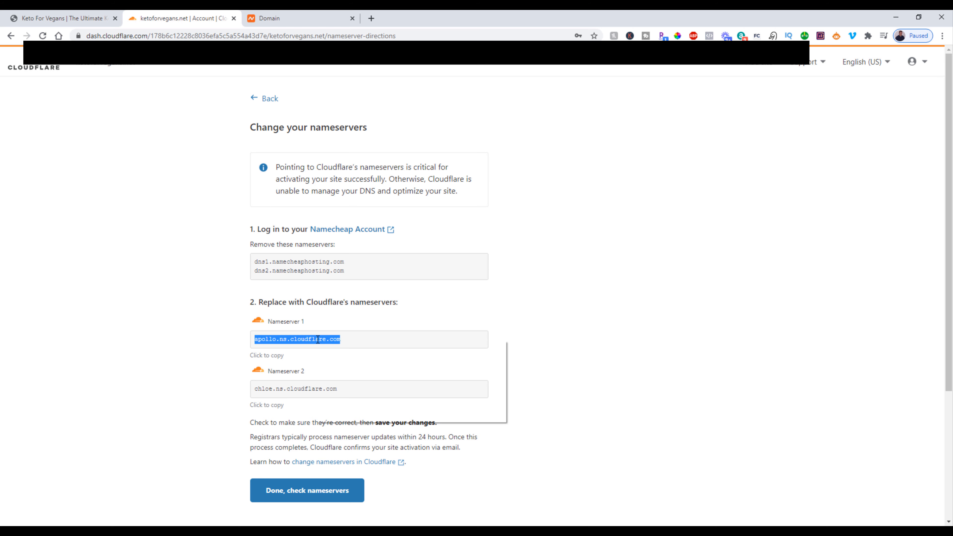
pyautogui.rightClick(318, 339)
pyautogui.click(336, 347)
pyautogui.click(300, 16)
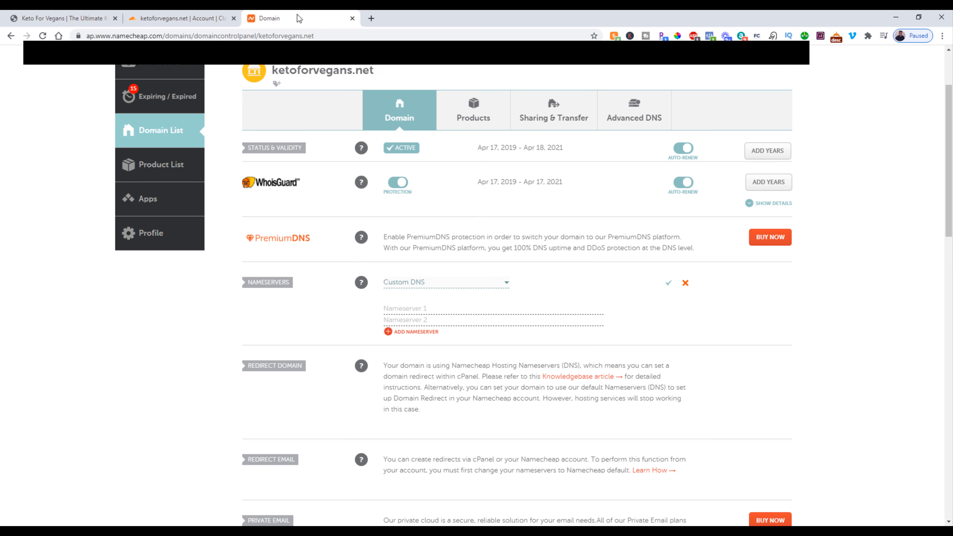
pyautogui.rightClick(411, 307)
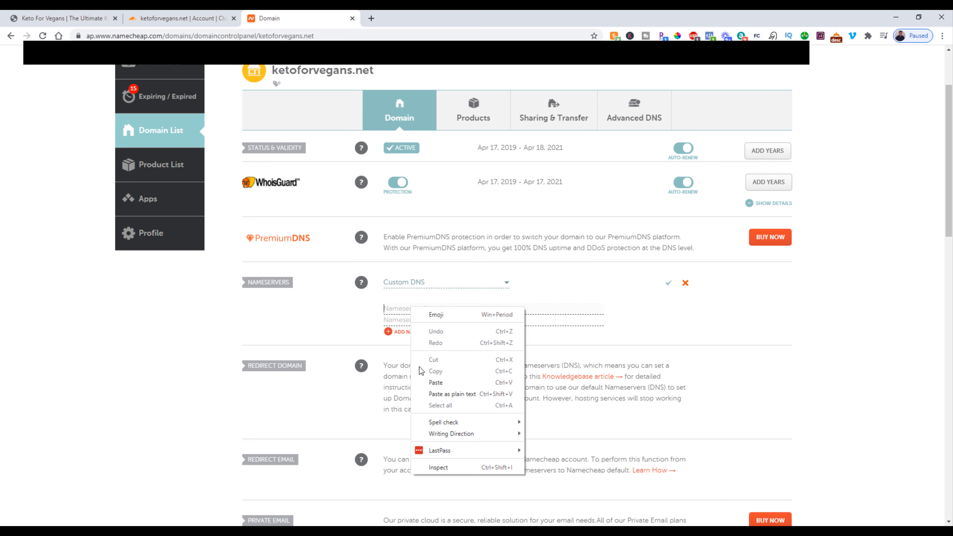
pyautogui.click(439, 385)
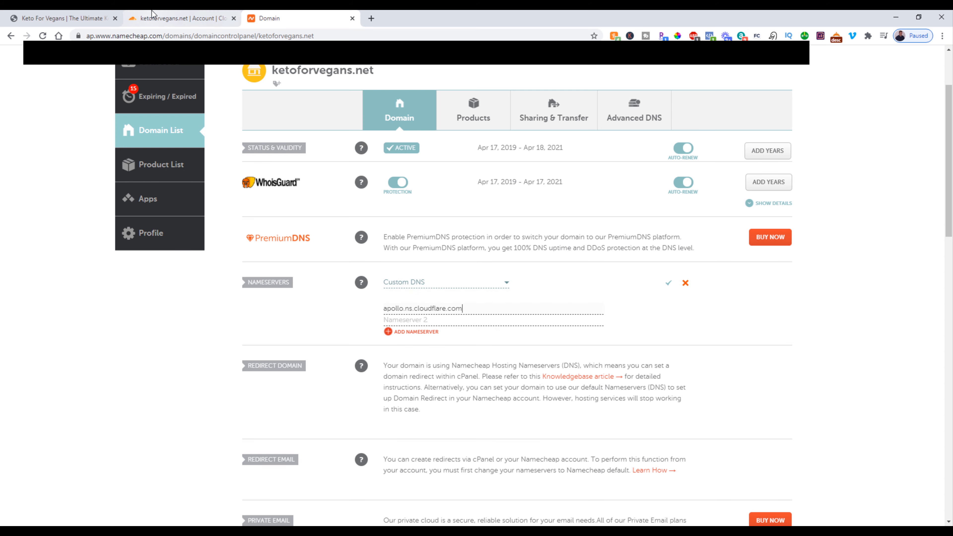
# Step: Copy chloe.ns.cloudflare.com from Cloudflare into Nameserver 2 in Namecheap and save the custom nameservers
pyautogui.click(161, 15)
pyautogui.click(300, 390)
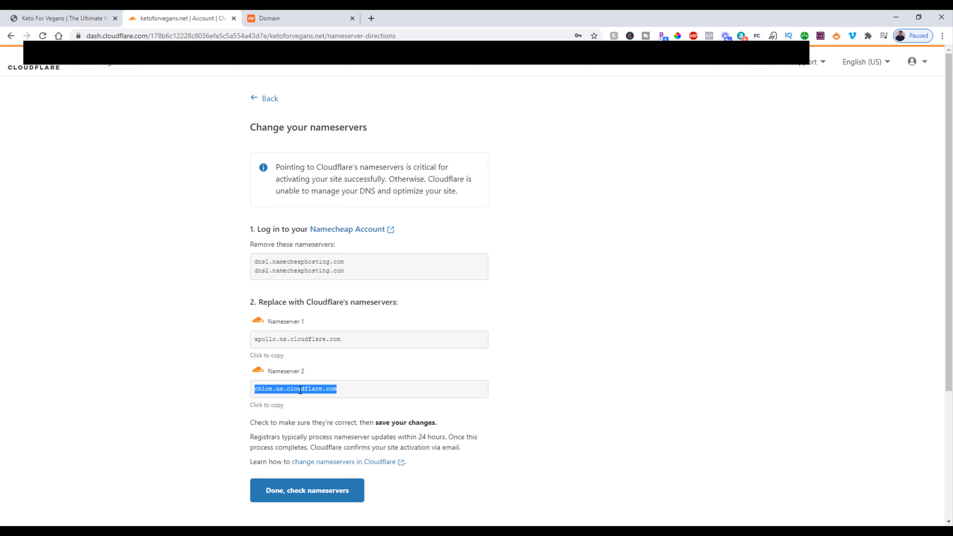
pyautogui.rightClick(300, 389)
pyautogui.click(317, 401)
pyautogui.click(270, 18)
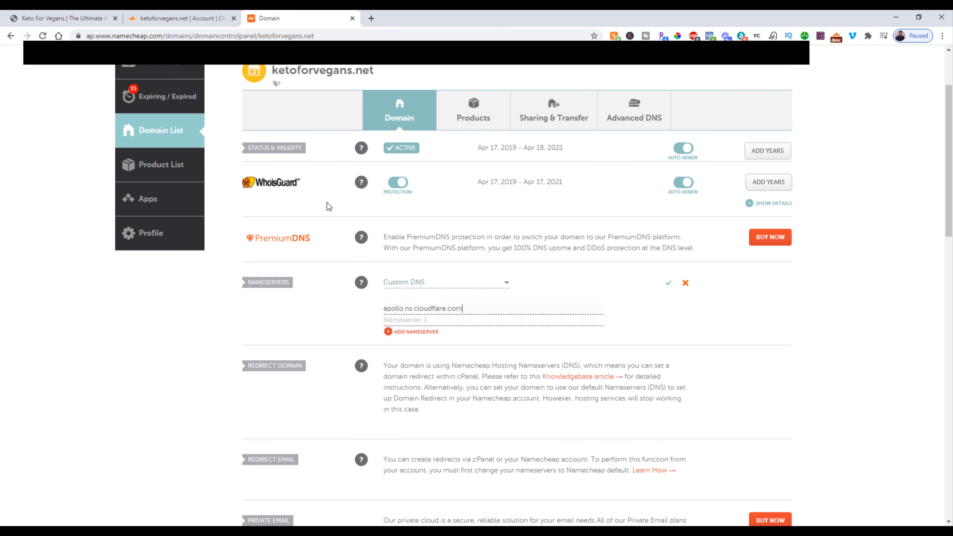
pyautogui.rightClick(417, 320)
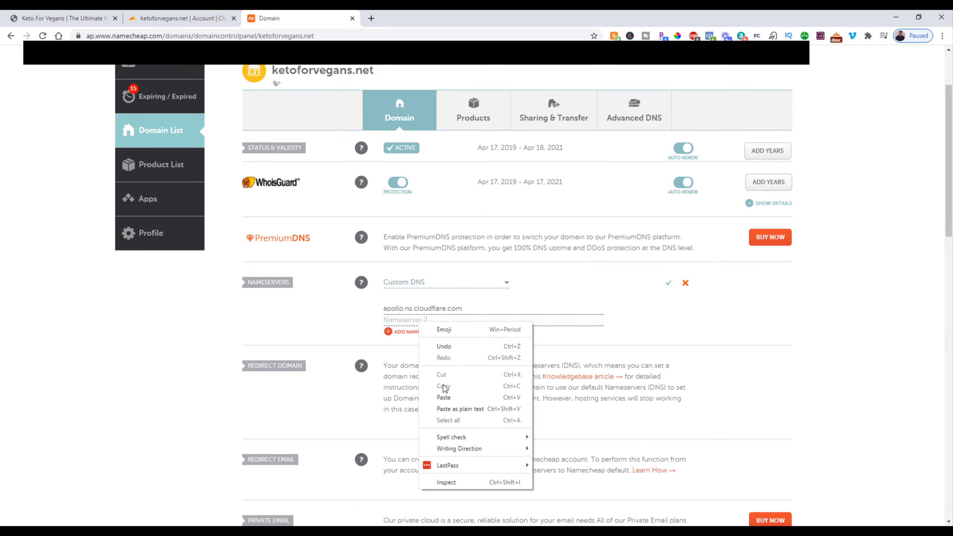
pyautogui.click(443, 397)
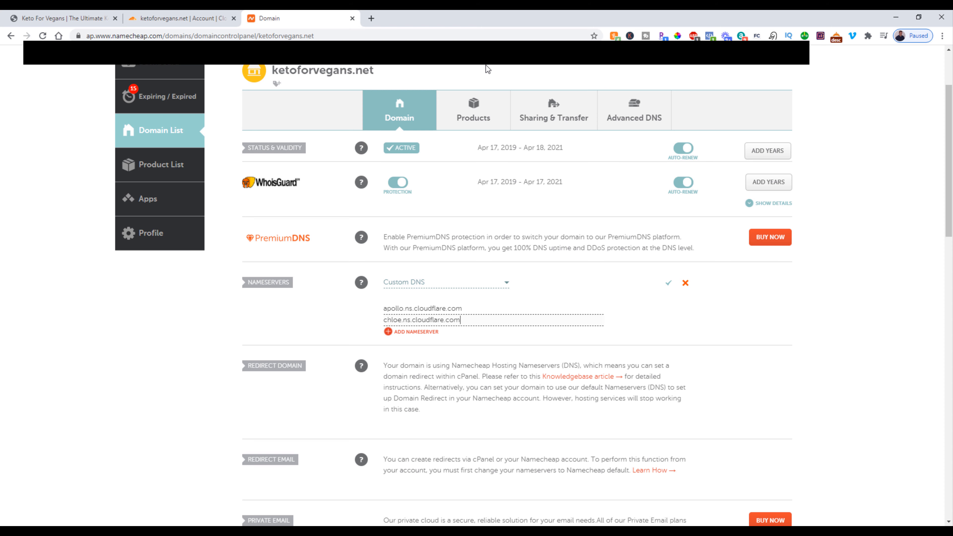
pyautogui.click(669, 284)
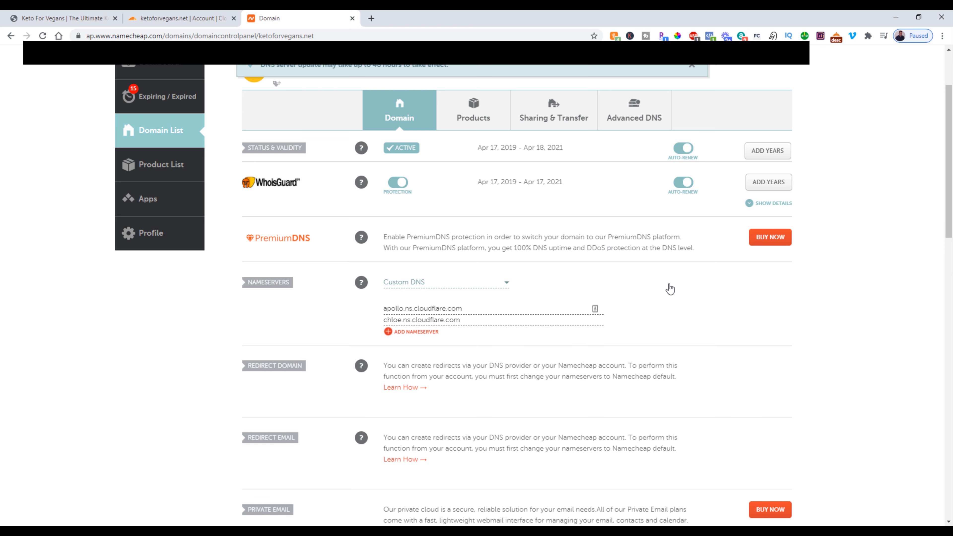
# Step: Return to Cloudflare, have it check the changed nameservers, and start the Quick Start Guide
pyautogui.click(165, 18)
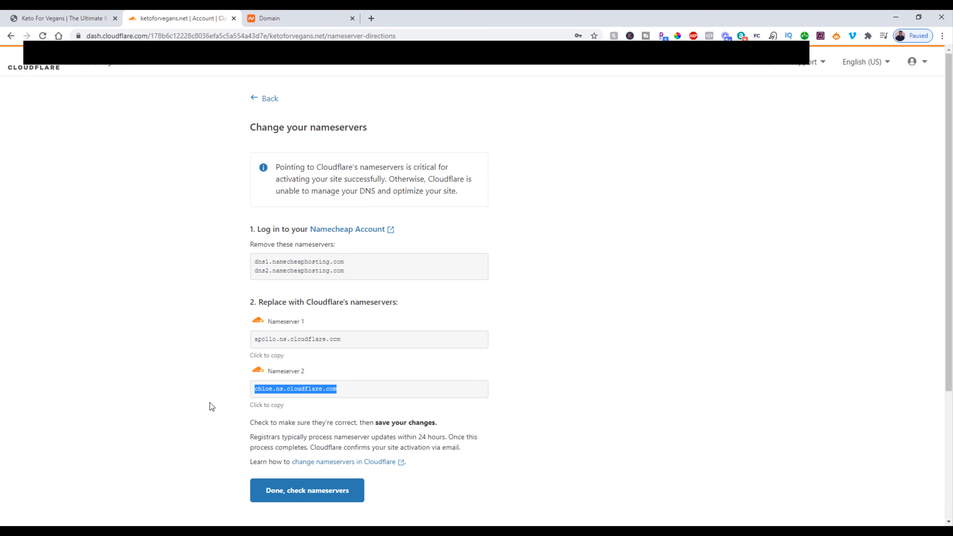
pyautogui.scroll(-3, 210, 403)
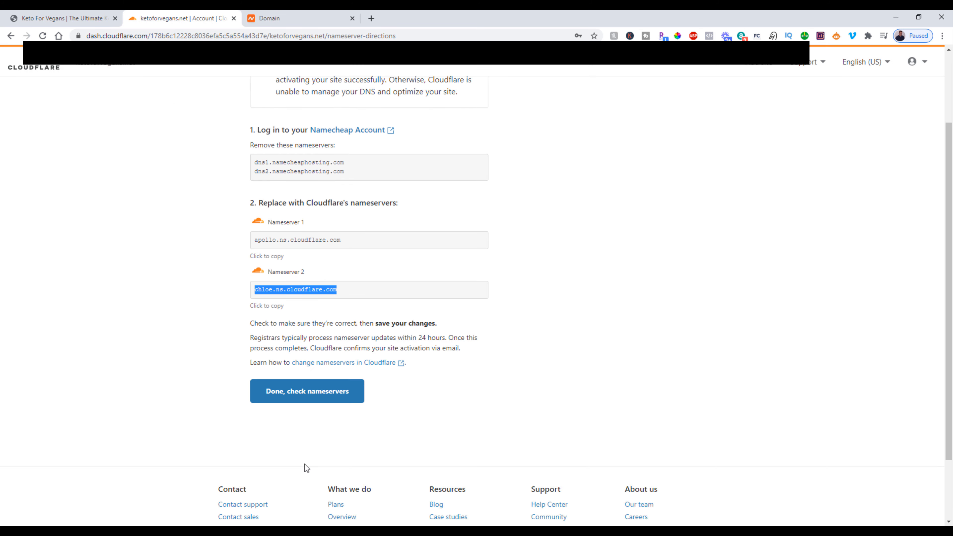
pyautogui.click(298, 392)
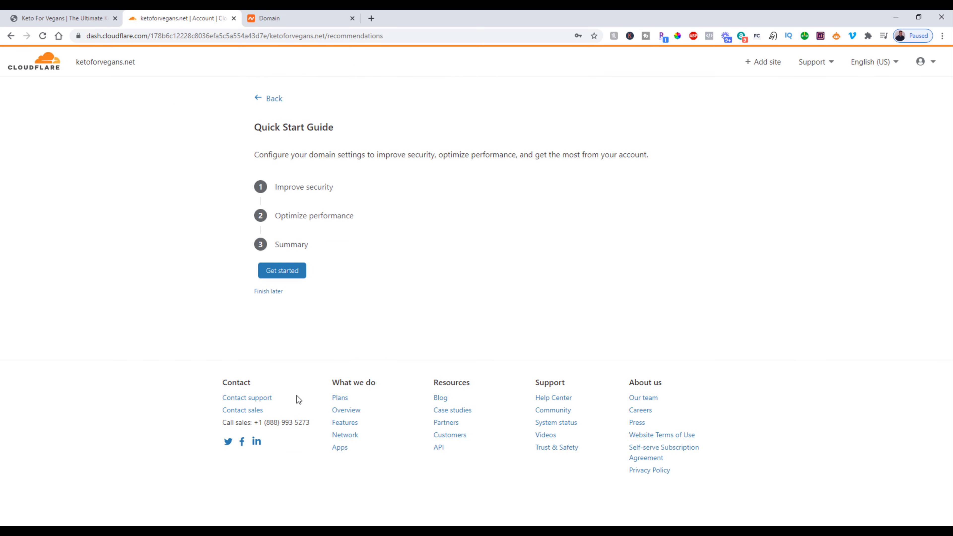
pyautogui.click(292, 273)
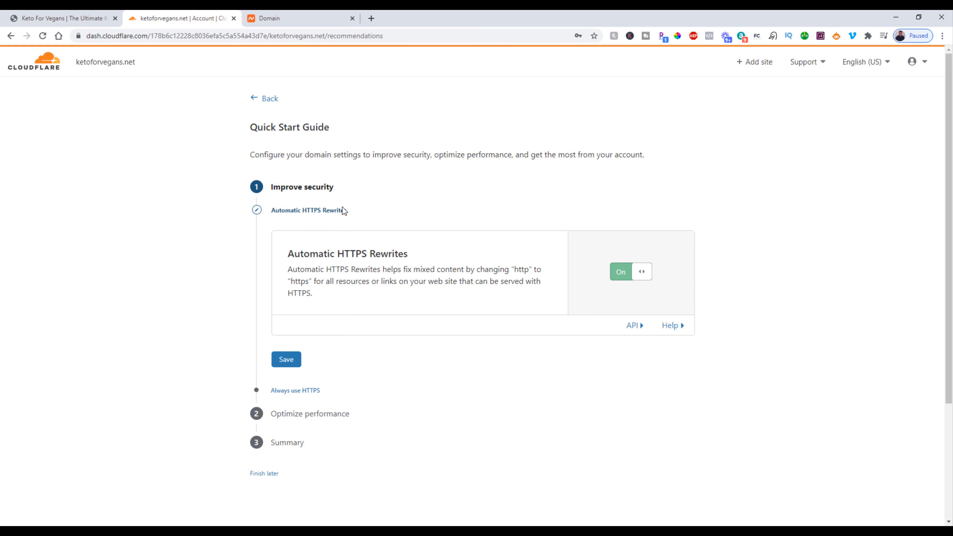
# Step: Save Automatic HTTPS Rewrites as on, enable Always Use HTTPS, and save the security settings for ketoforvegans.net
pyautogui.click(288, 359)
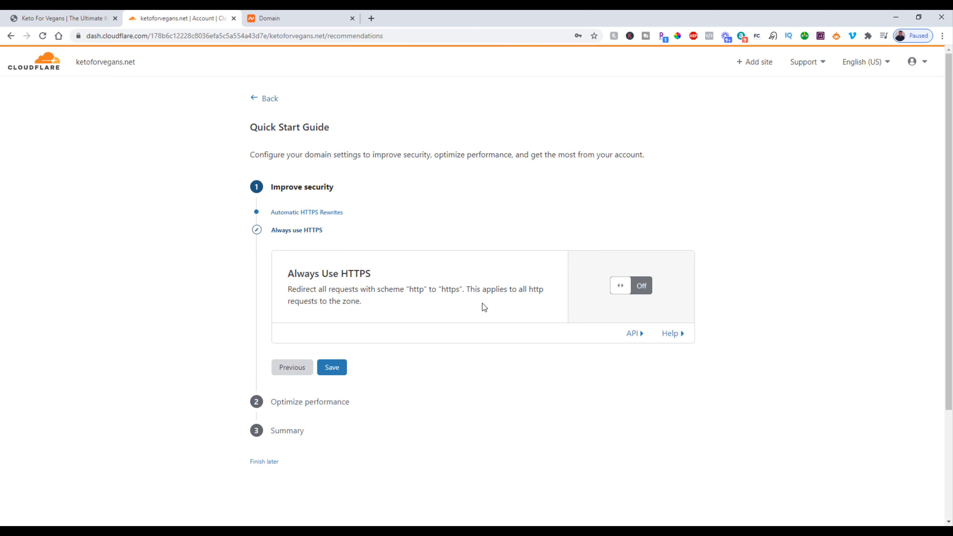
pyautogui.click(623, 285)
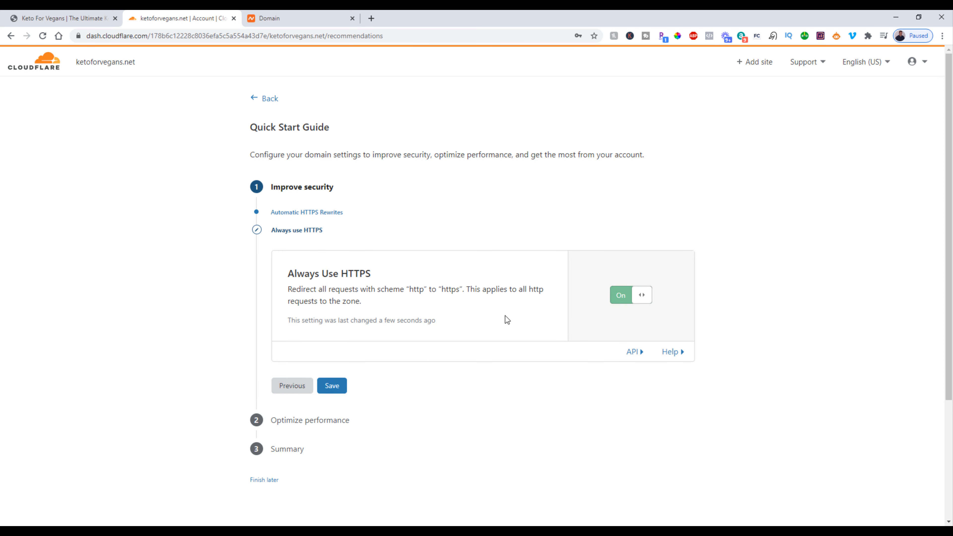
pyautogui.click(331, 386)
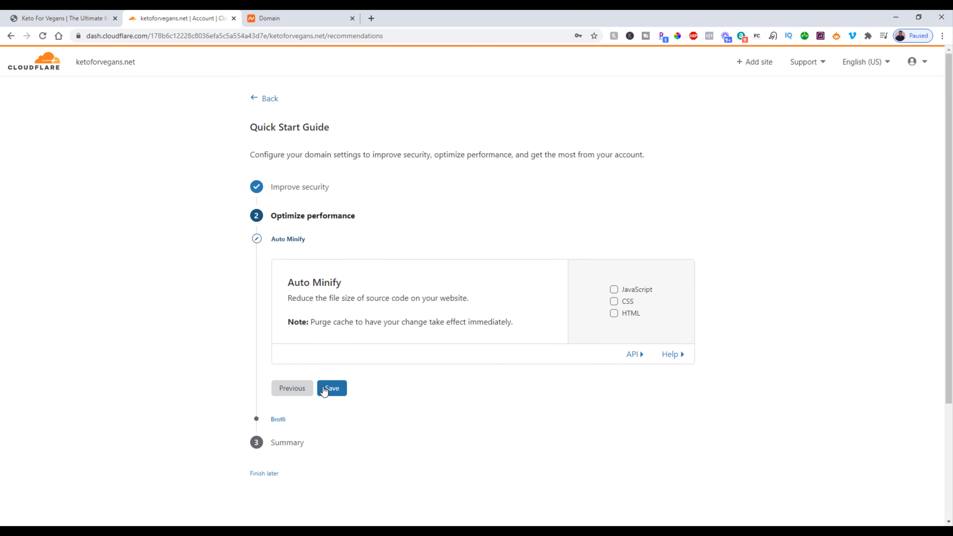
# Step: Finish the Quick Start Guide with no Auto Minify options and Brotli on, and have Cloudflare re-check the nameservers
pyautogui.click(328, 388)
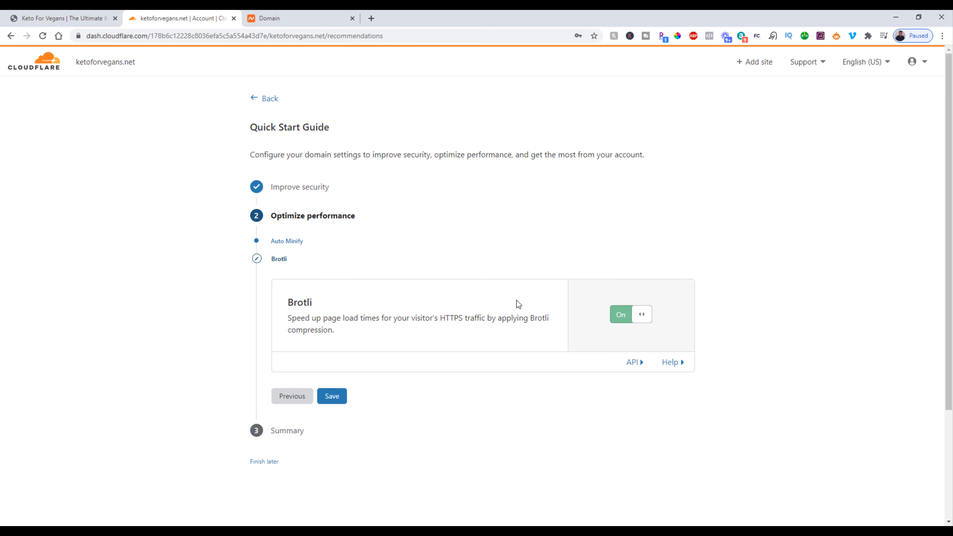
pyautogui.click(333, 397)
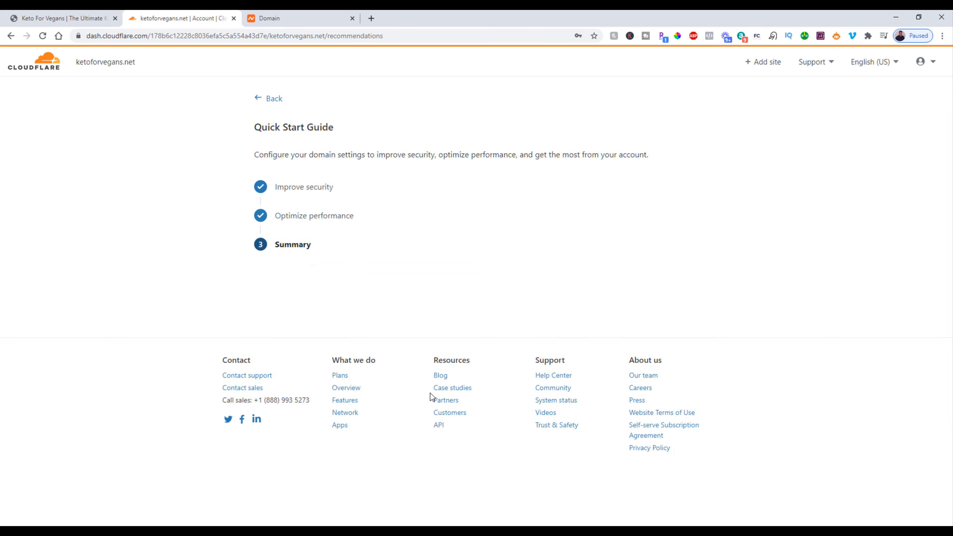
pyautogui.click(285, 365)
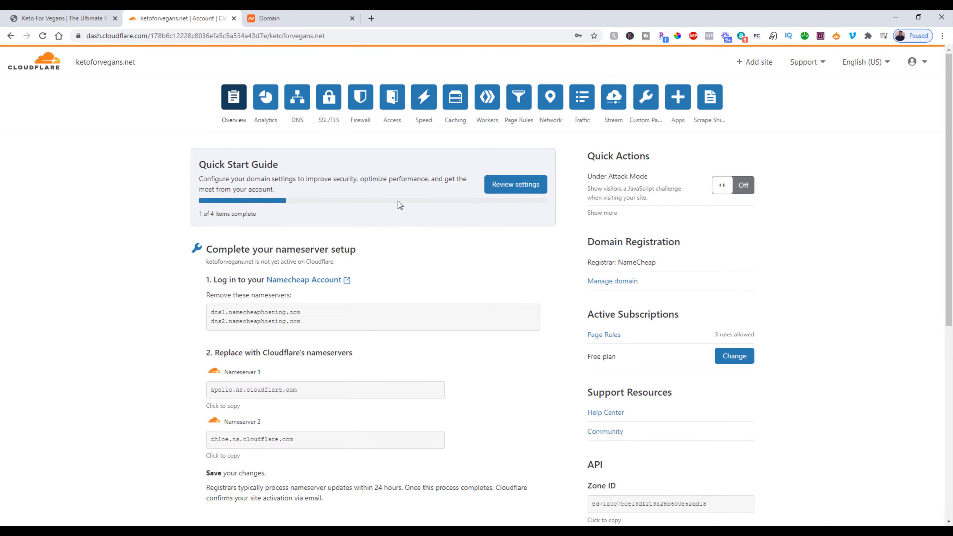
pyautogui.scroll(-5, 367, 258)
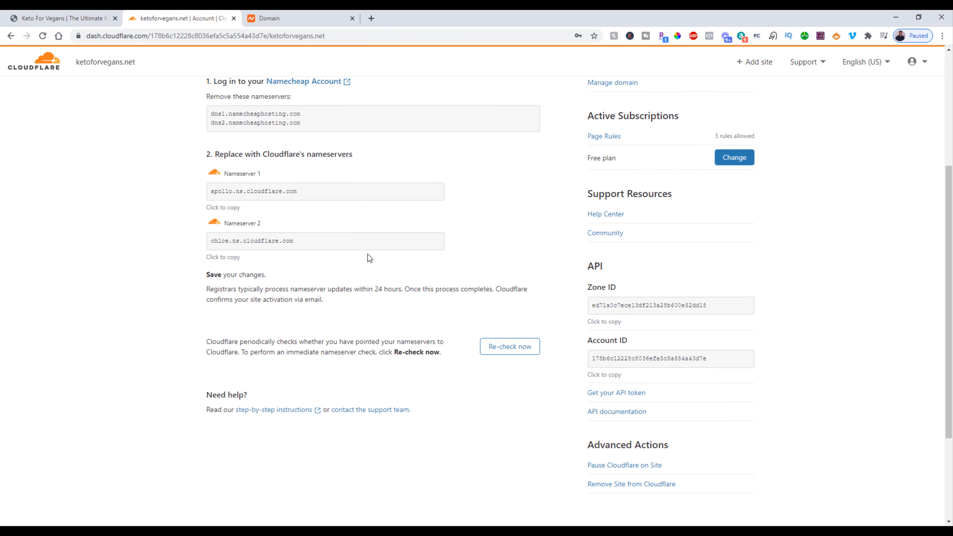
pyautogui.click(509, 347)
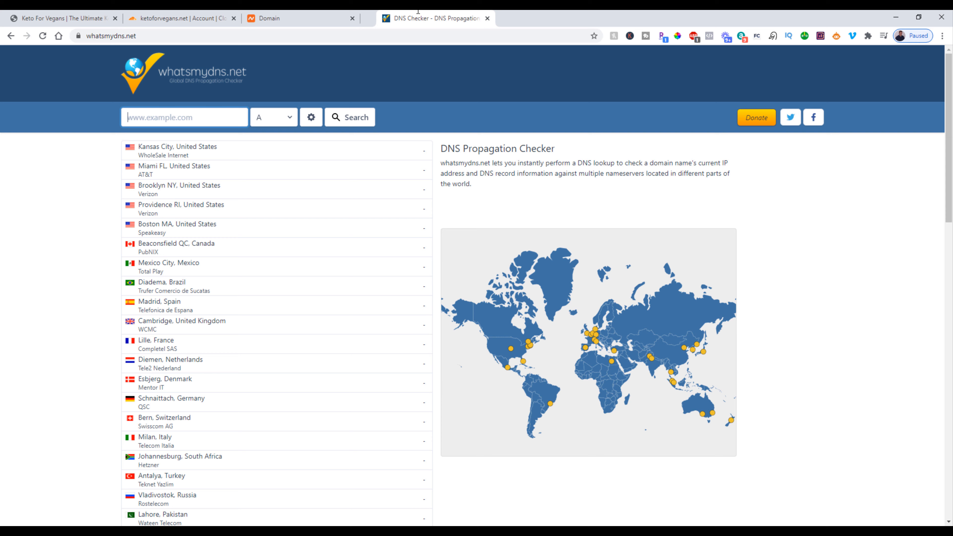
# Step: On whatsmydns.net, set the record type to NS and paste the web address copied from the Keto For Vegans site as the domain
pyautogui.click(279, 119)
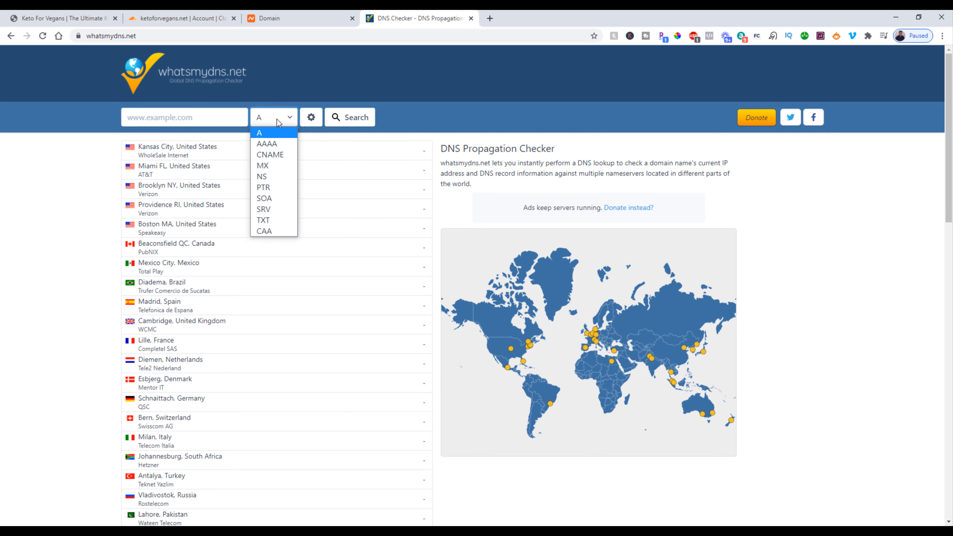
pyautogui.click(262, 176)
pyautogui.click(89, 17)
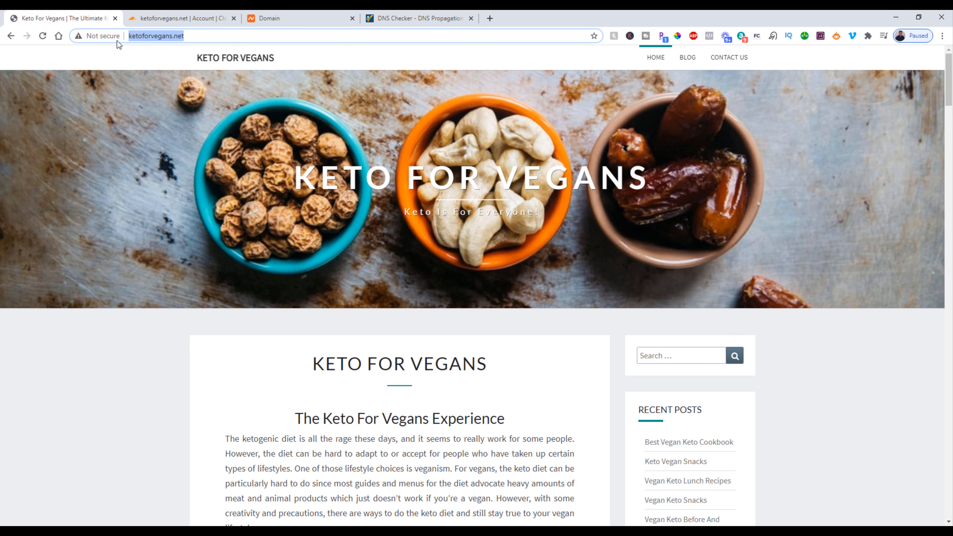
pyautogui.click(118, 36)
pyautogui.rightClick(164, 37)
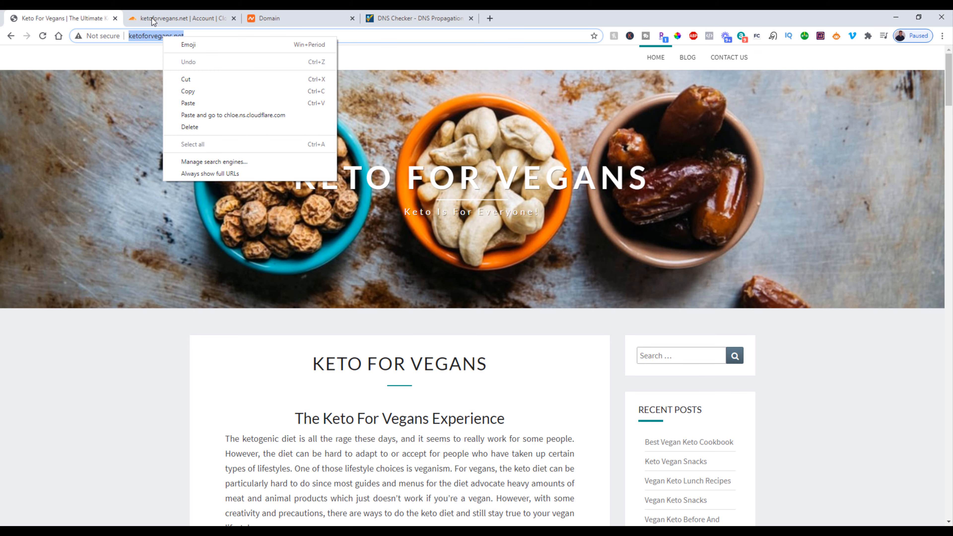
pyautogui.click(188, 92)
pyautogui.click(436, 18)
pyautogui.rightClick(185, 117)
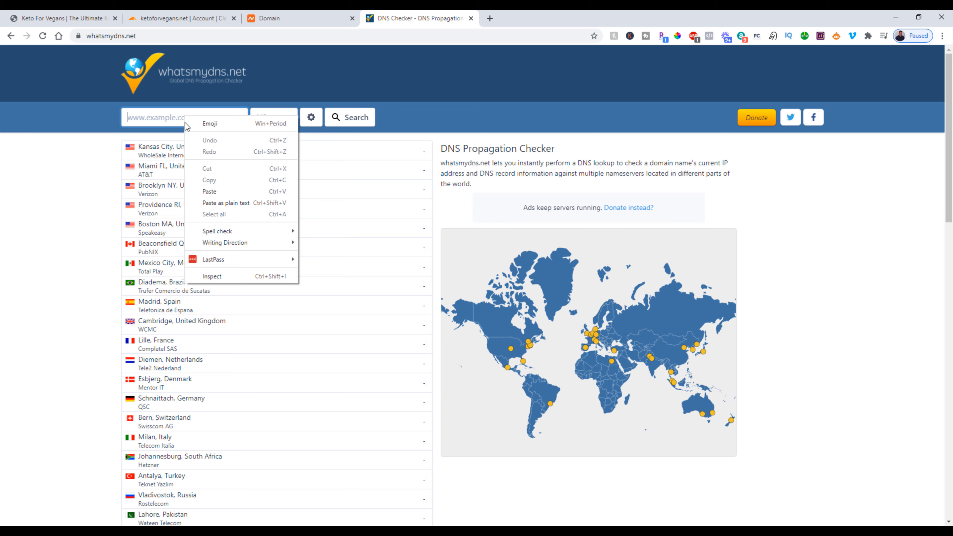
pyautogui.click(237, 194)
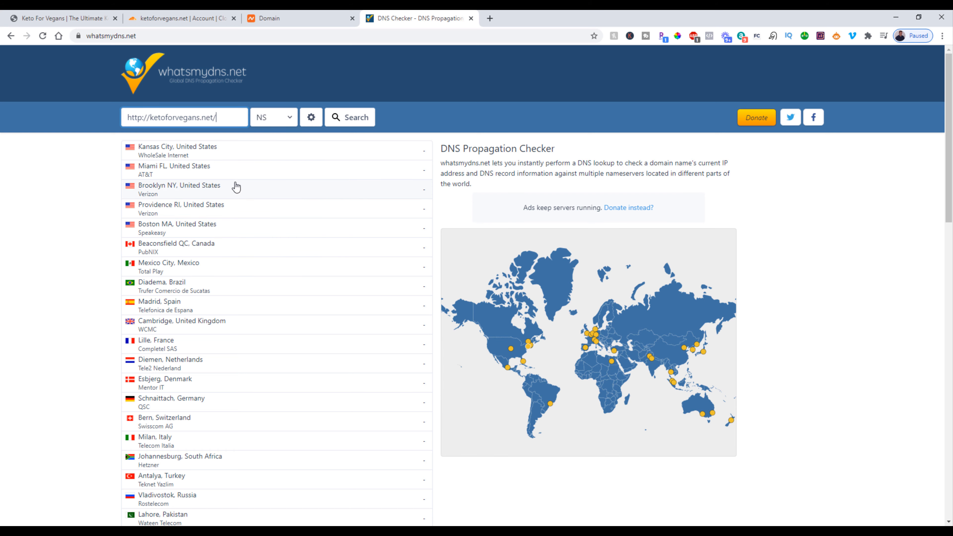
# Step: Trim the pasted address to ketoforvegans.net, look up its NS records, and review the propagation results for all locations
pyautogui.press('BackSpace')
pyautogui.press('Delete')
pyautogui.press('Delete')
pyautogui.press('Delete')
pyautogui.press('Delete')
pyautogui.press('Delete')
pyautogui.press('Delete')
pyautogui.press('Delete')
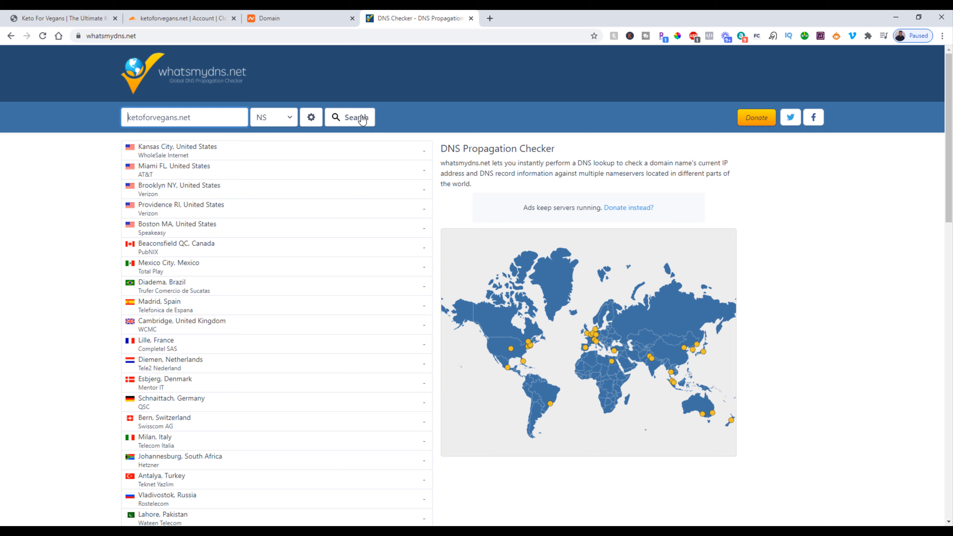
pyautogui.click(352, 117)
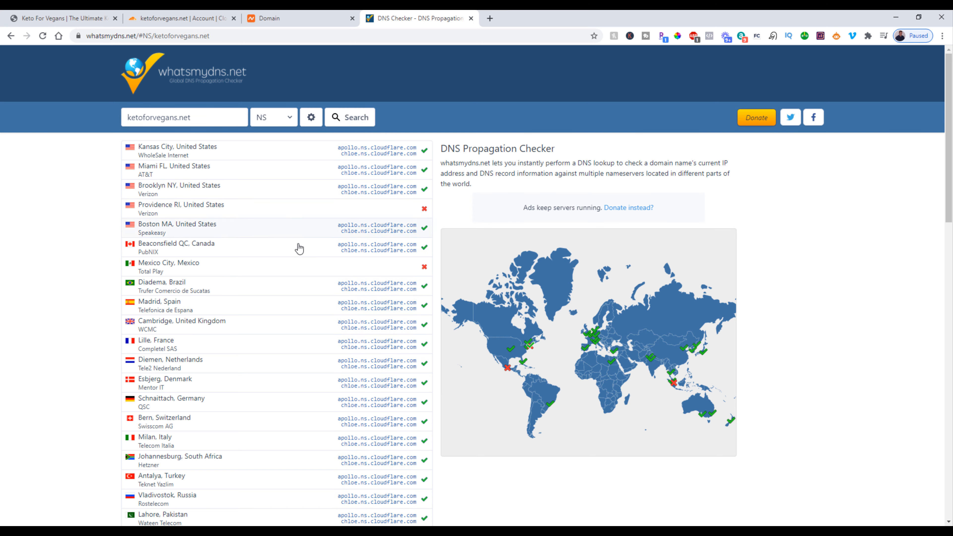
pyautogui.scroll(-7, 364, 284)
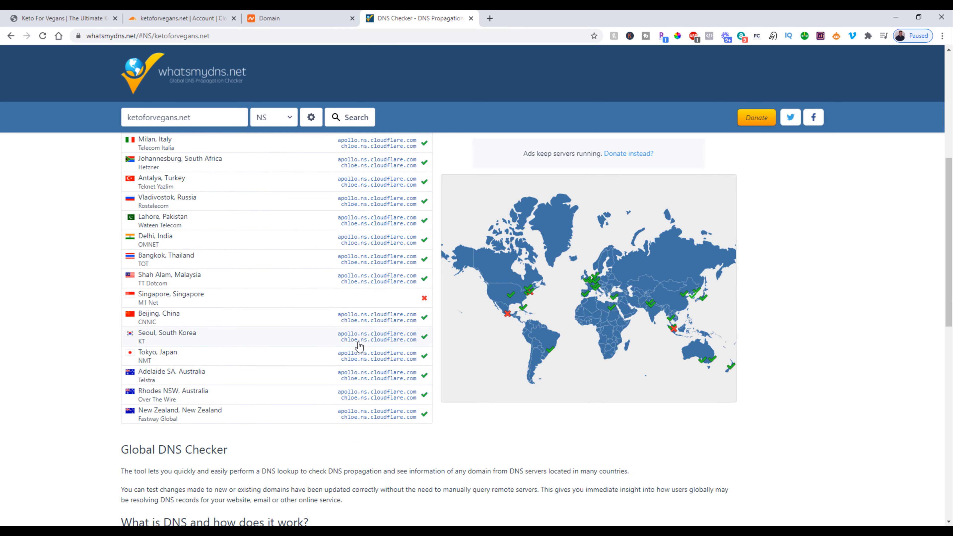
pyautogui.scroll(7, 360, 338)
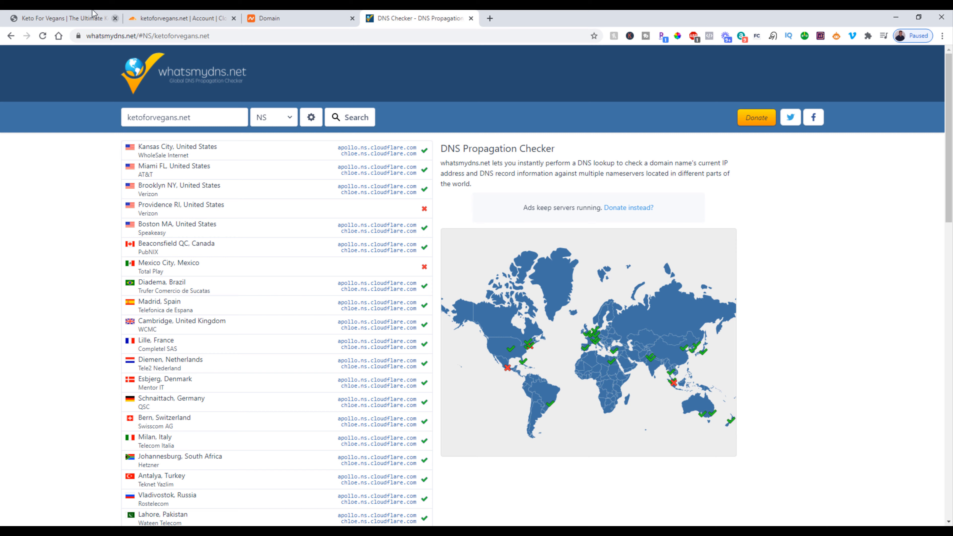
pyautogui.click(112, 16)
pyautogui.click(44, 36)
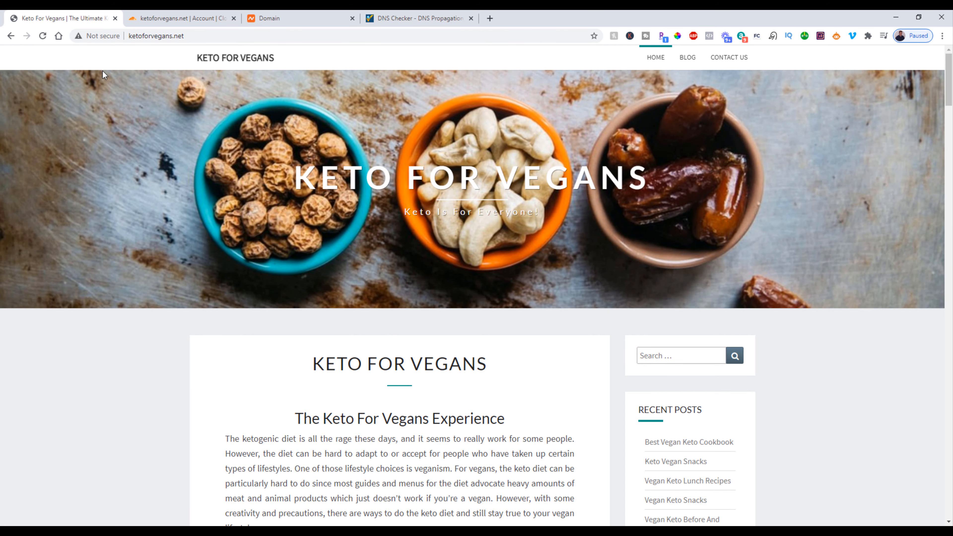
pyautogui.click(146, 36)
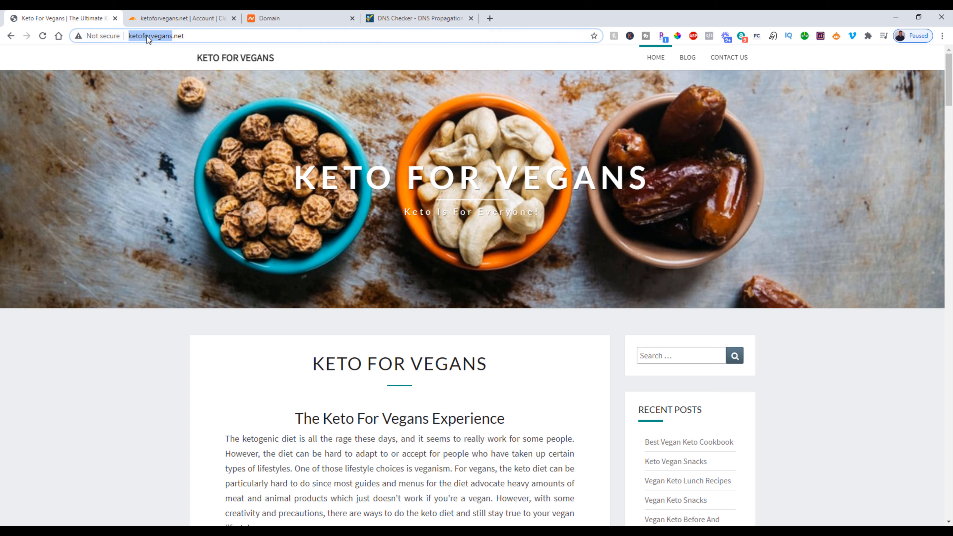
pyautogui.click(147, 36)
pyautogui.press('Home')
pyautogui.write('ht')
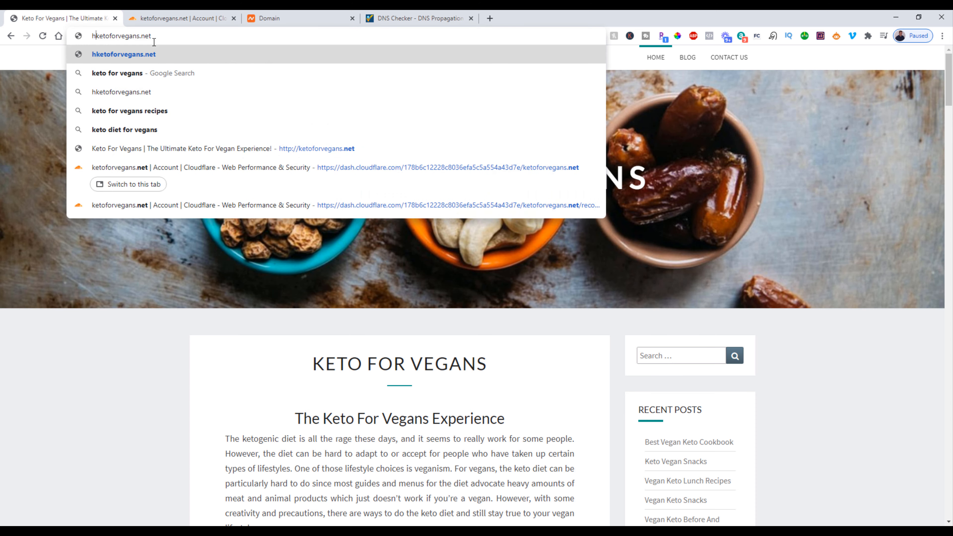
pyautogui.write('tps:')
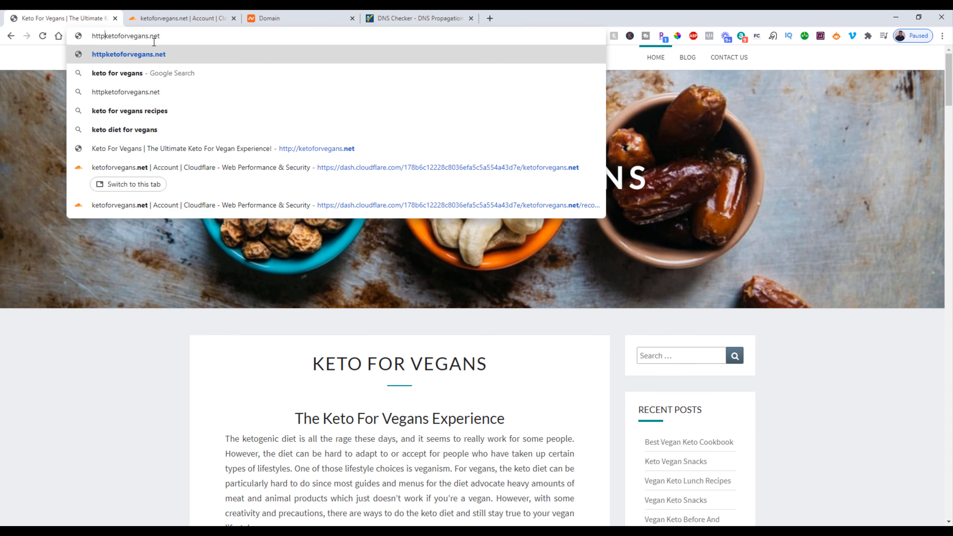
pyautogui.write('//')
pyautogui.press('Return')
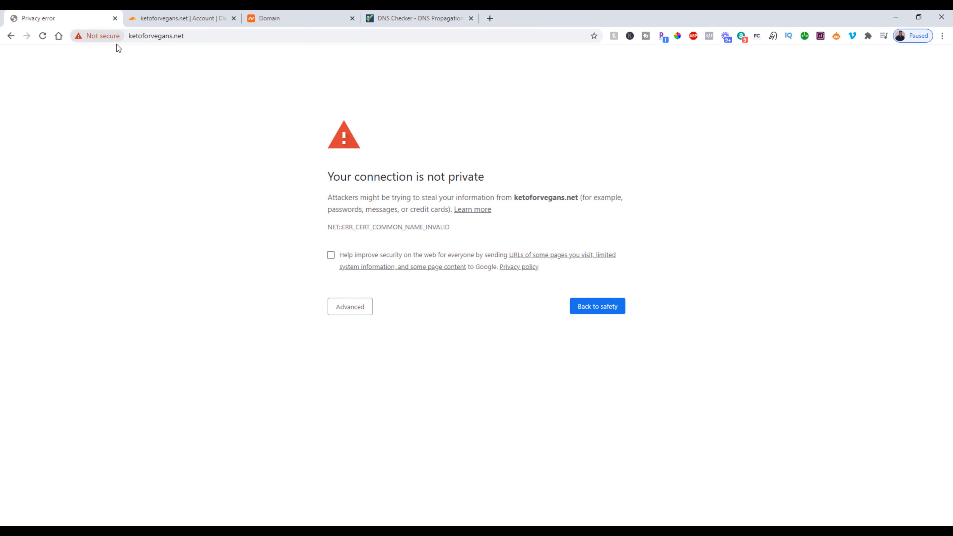
pyautogui.click(351, 312)
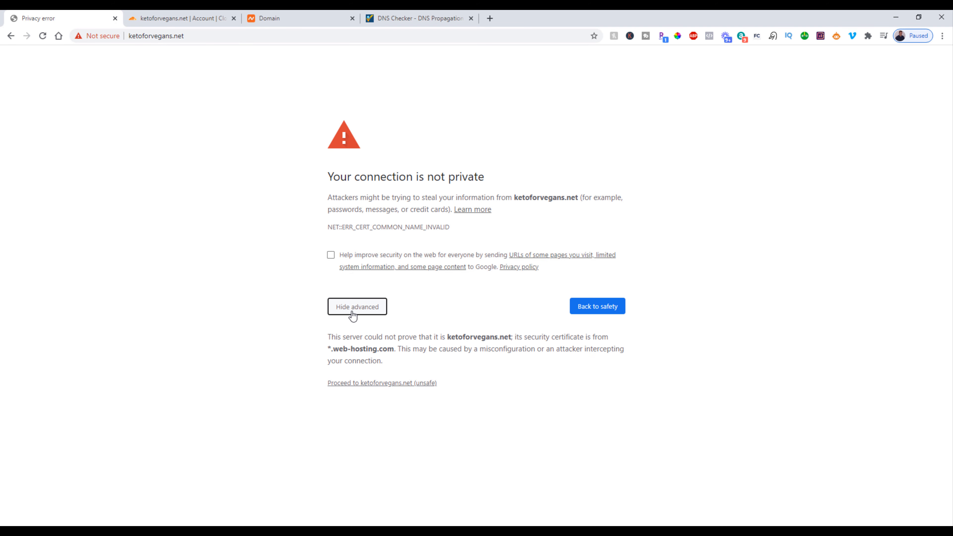
pyautogui.click(365, 384)
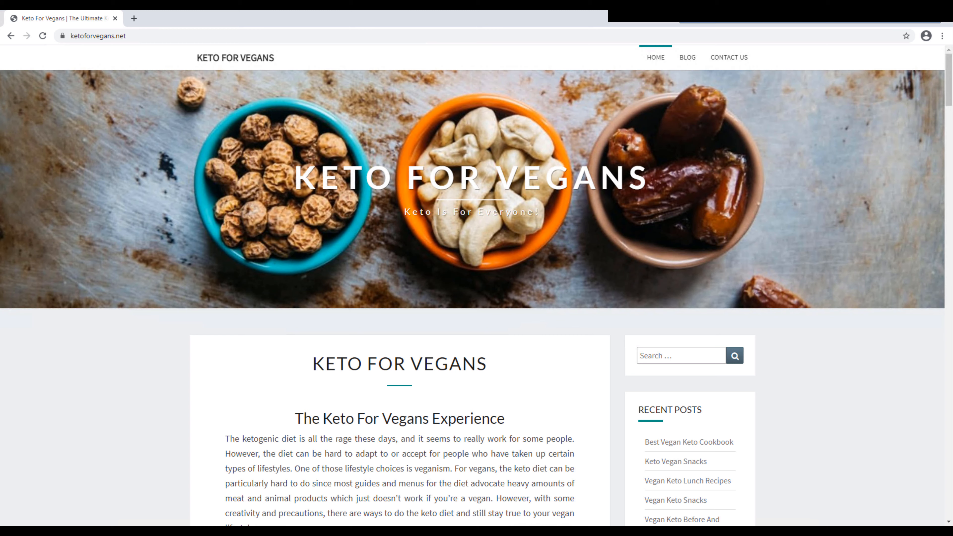
pyautogui.click(62, 36)
pyautogui.click(62, 38)
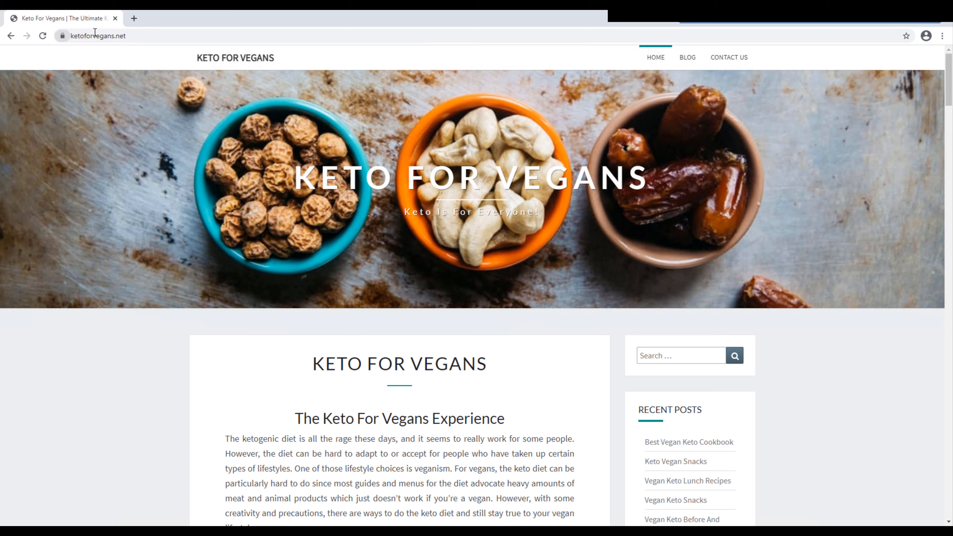
pyautogui.click(112, 36)
pyautogui.click(93, 36)
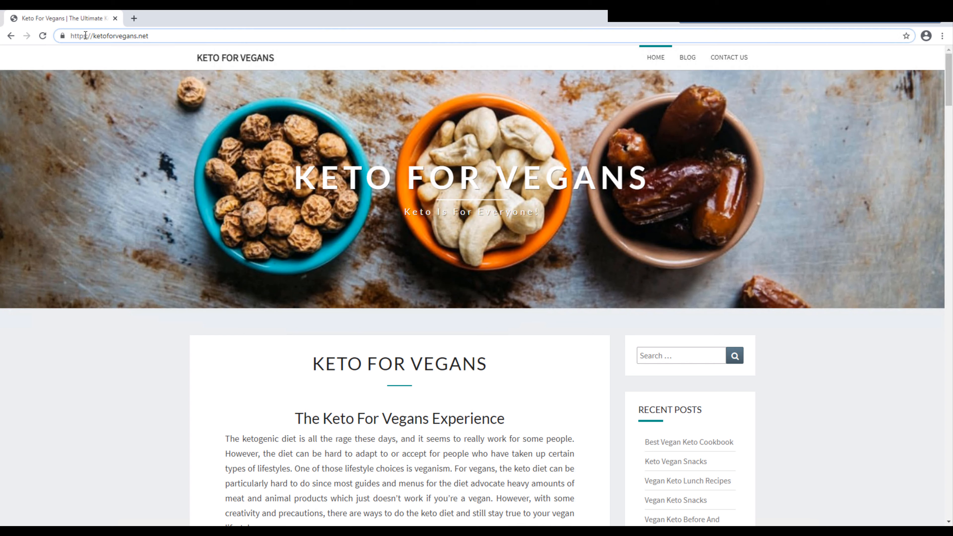
pyautogui.press('BackSpace')
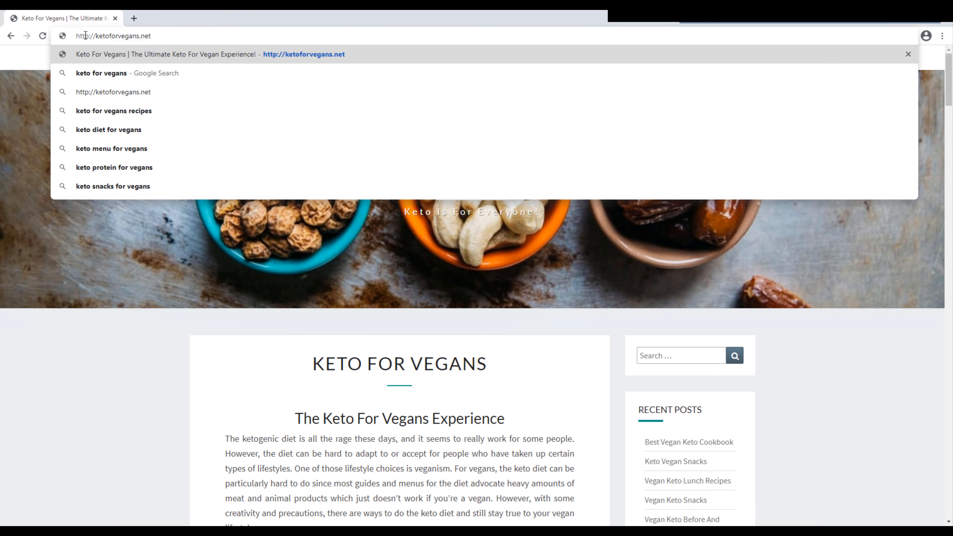
pyautogui.press('Return')
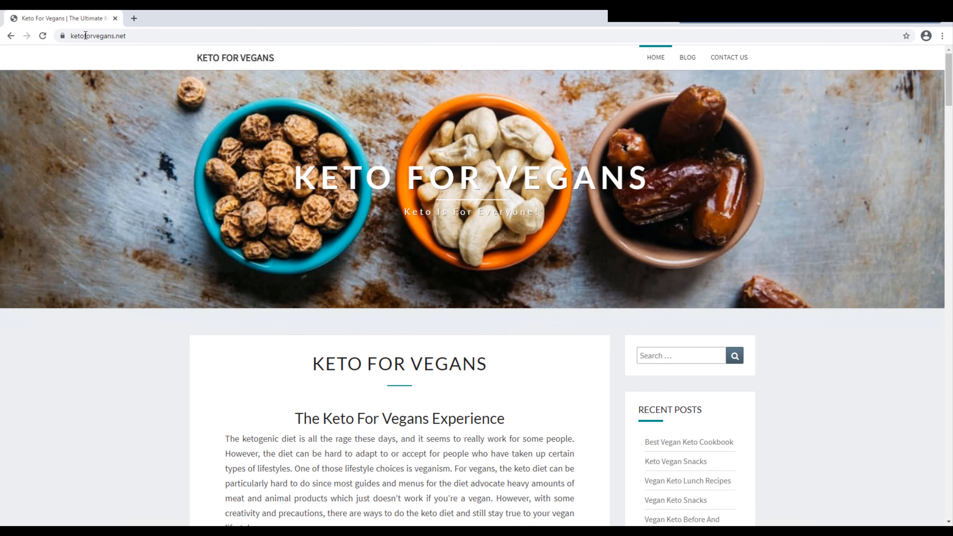